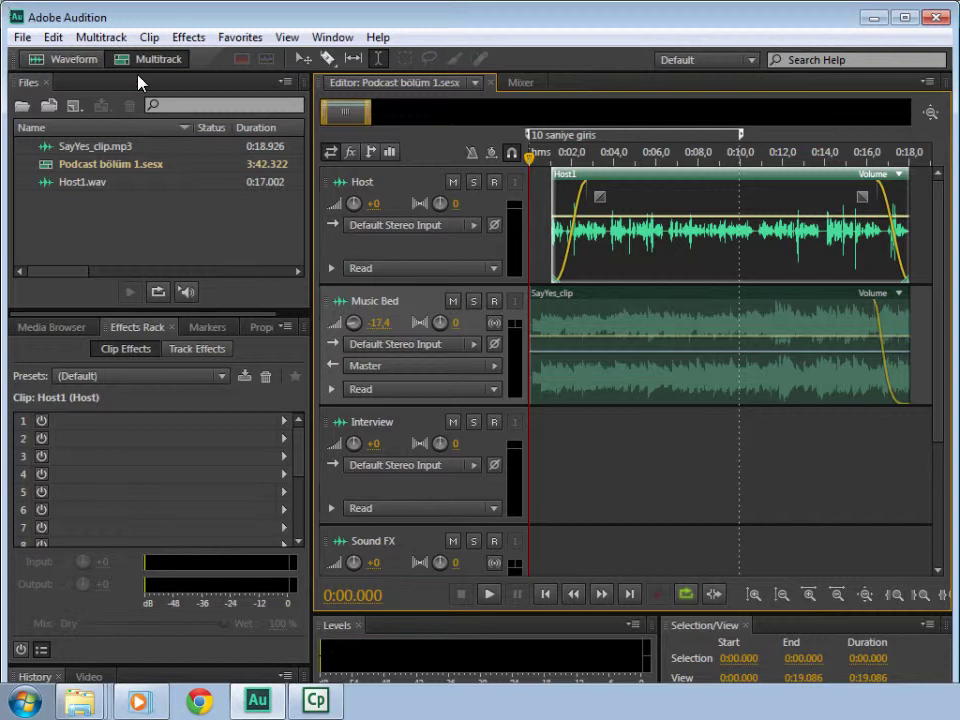
Import After Effects Nedir.mp3 from the ch7 folder into the project files
double_click(169, 233)
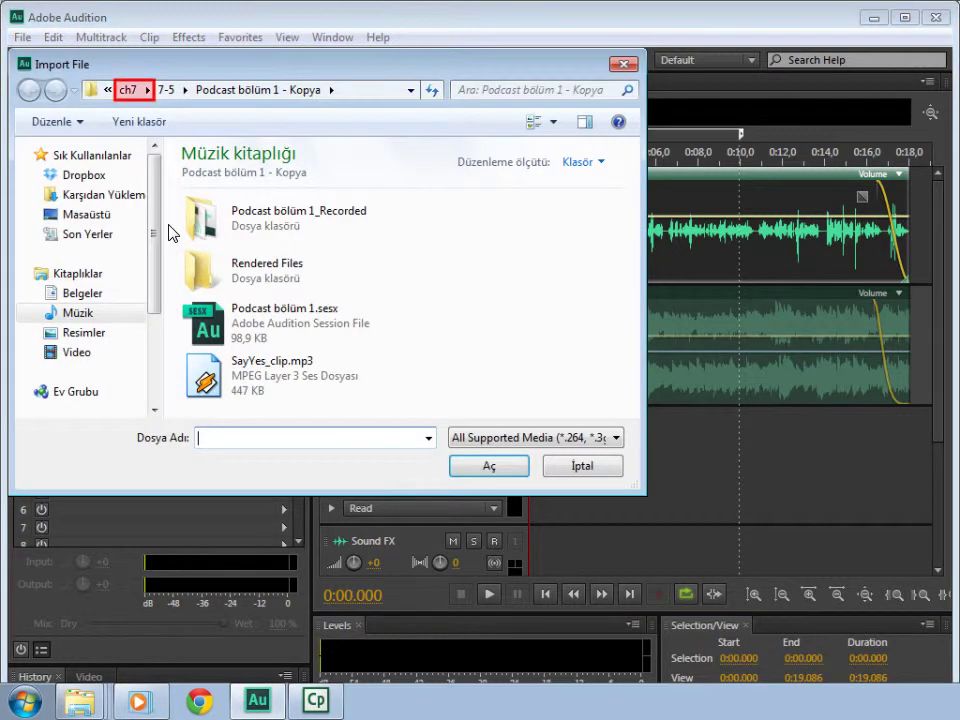
click(124, 90)
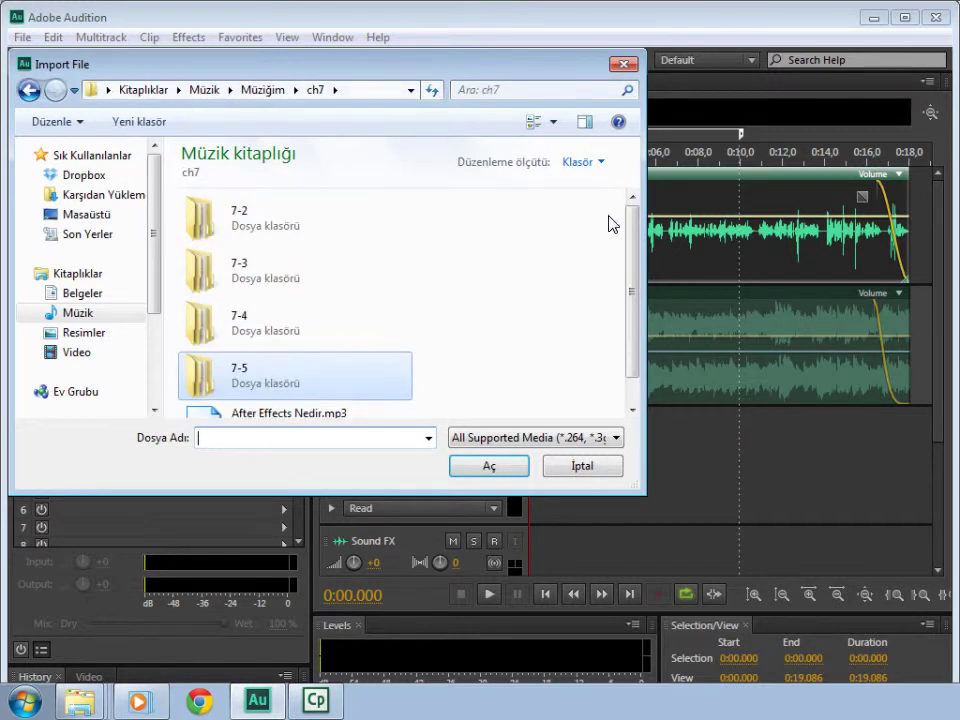
drag(632, 297, 634, 386)
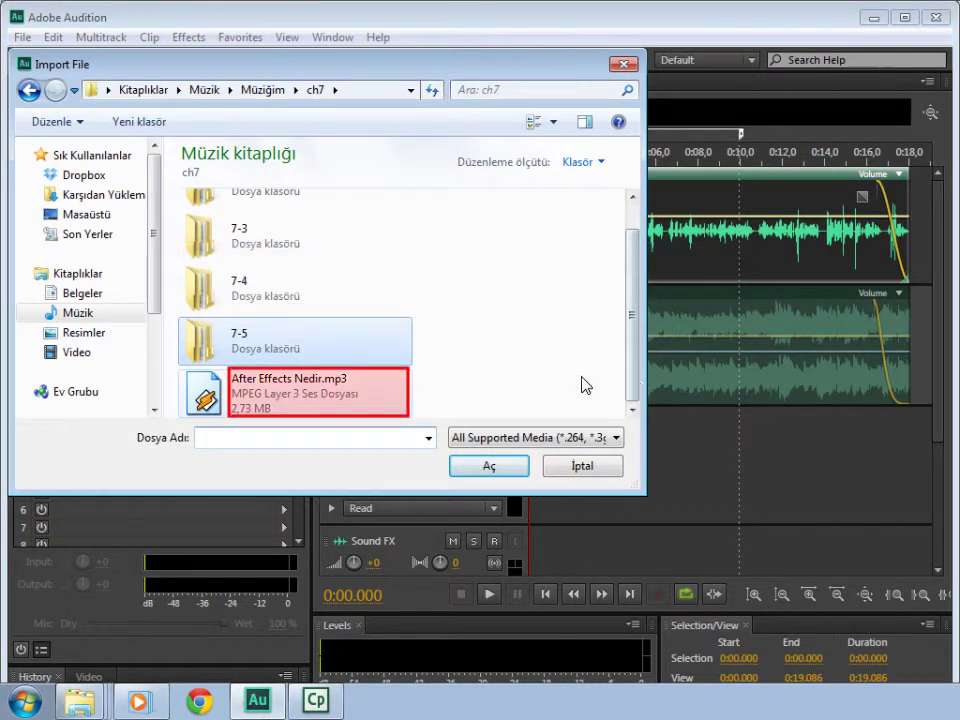
double_click(343, 393)
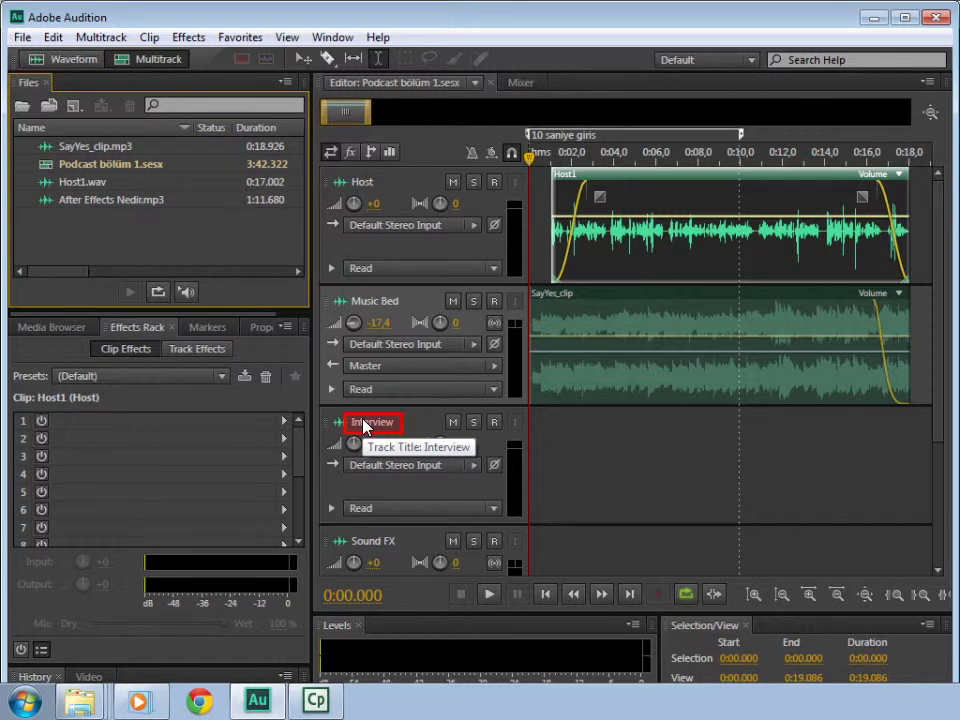
Rename the Interview track as Kitap inceleme
click(364, 422)
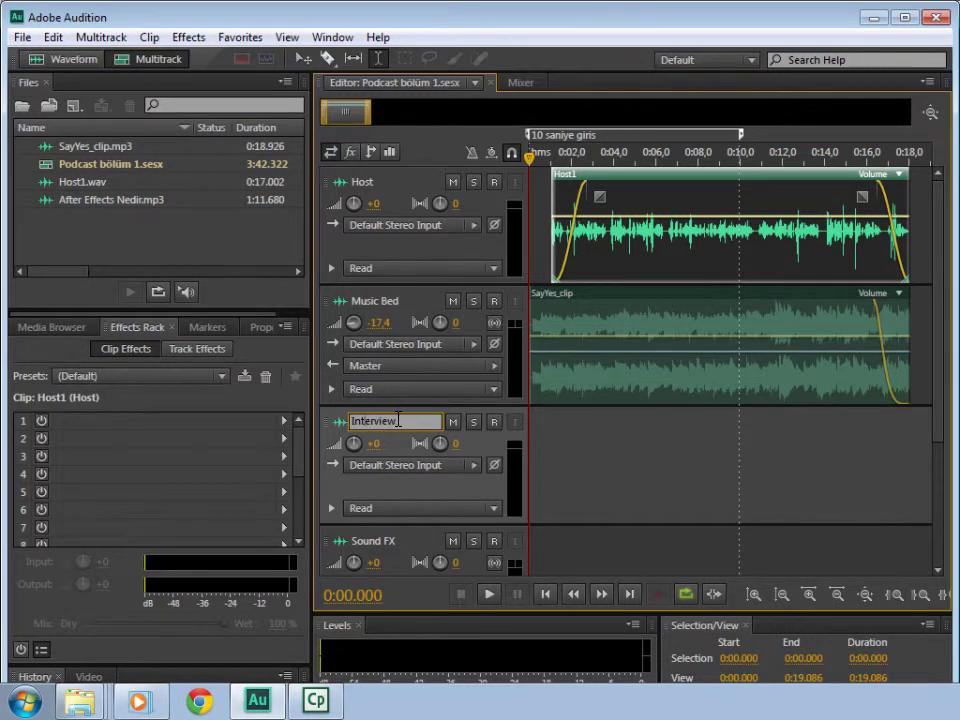
double_click(398, 420)
text(Kitap inceleme)
key(Return)
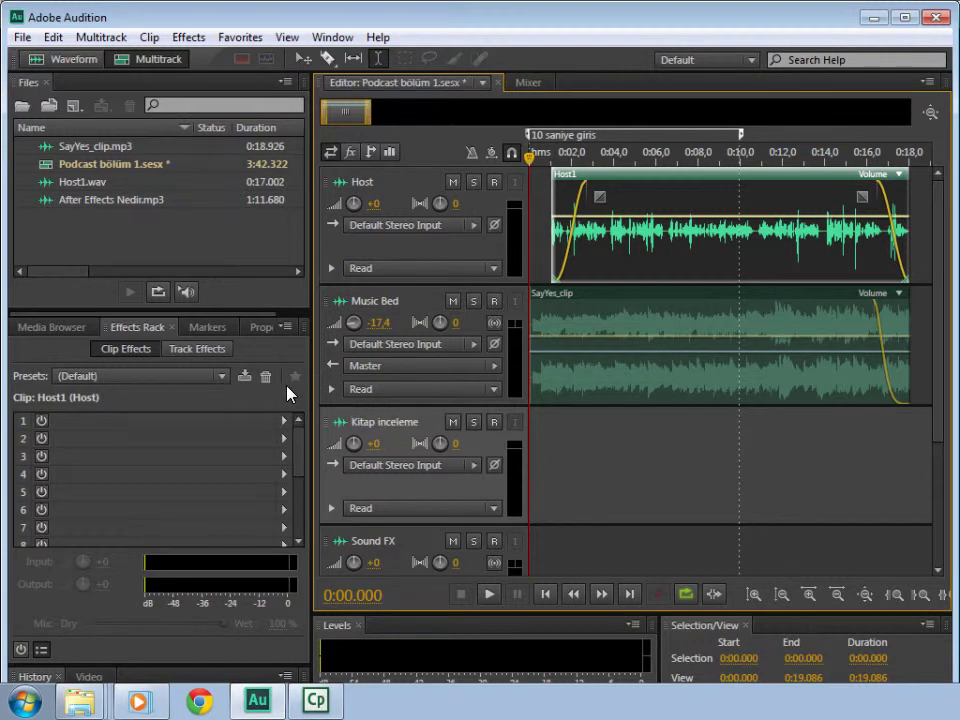
Place After Effects Nedir.mp3 on the Kitap inceleme track, starting at about 0:01
drag(105, 208, 527, 441)
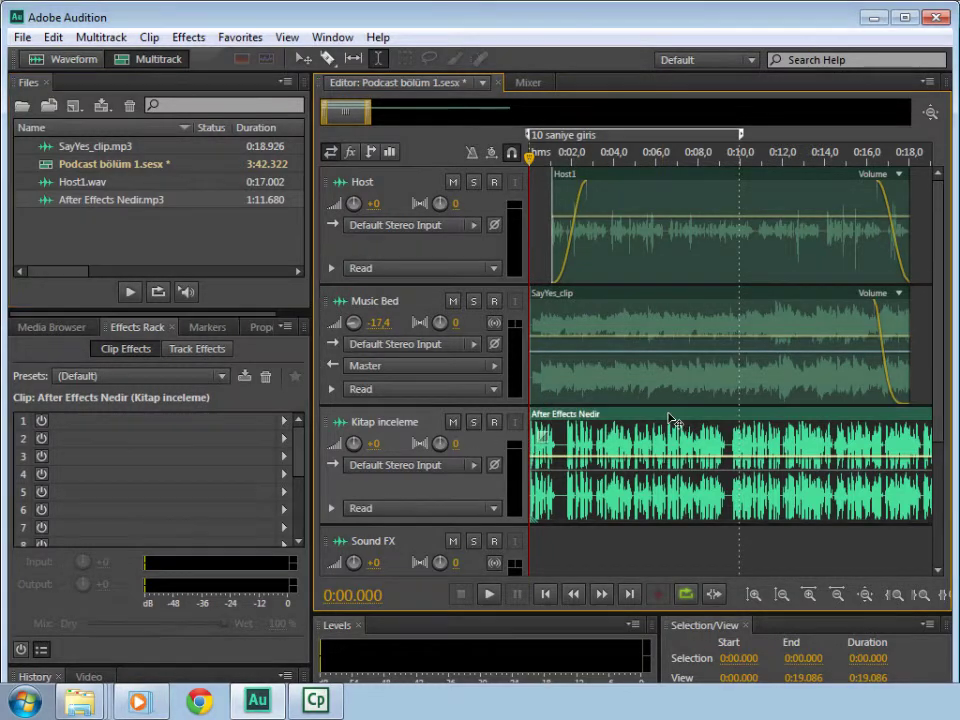
mouse_move(672, 421)
mouse_down()
mouse_move(734, 426)
mouse_move(690, 426)
mouse_up()
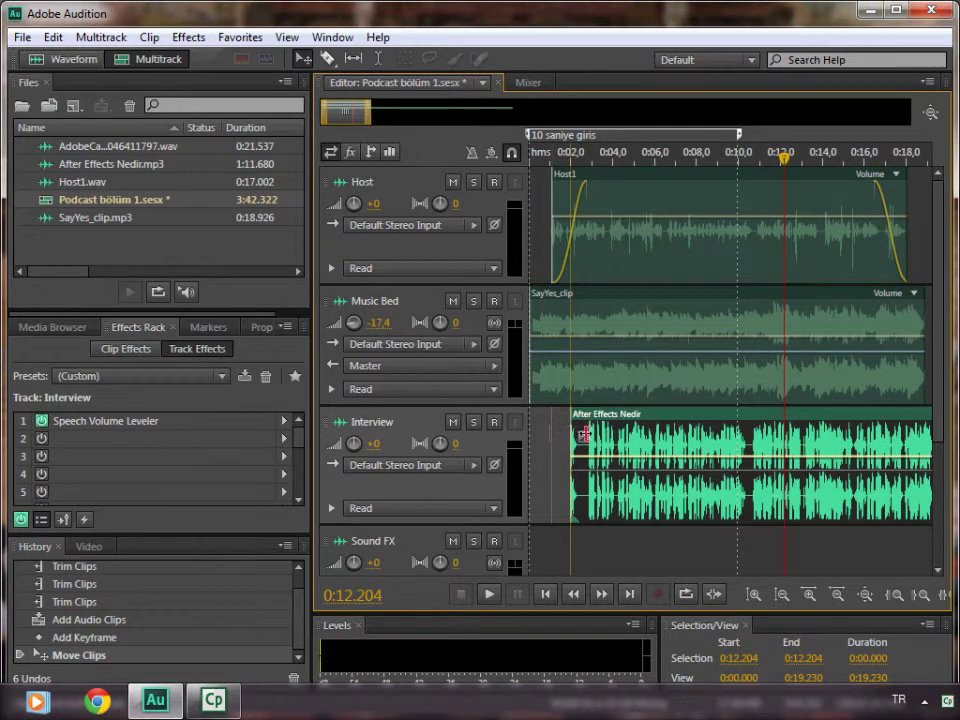
drag(584, 434, 587, 434)
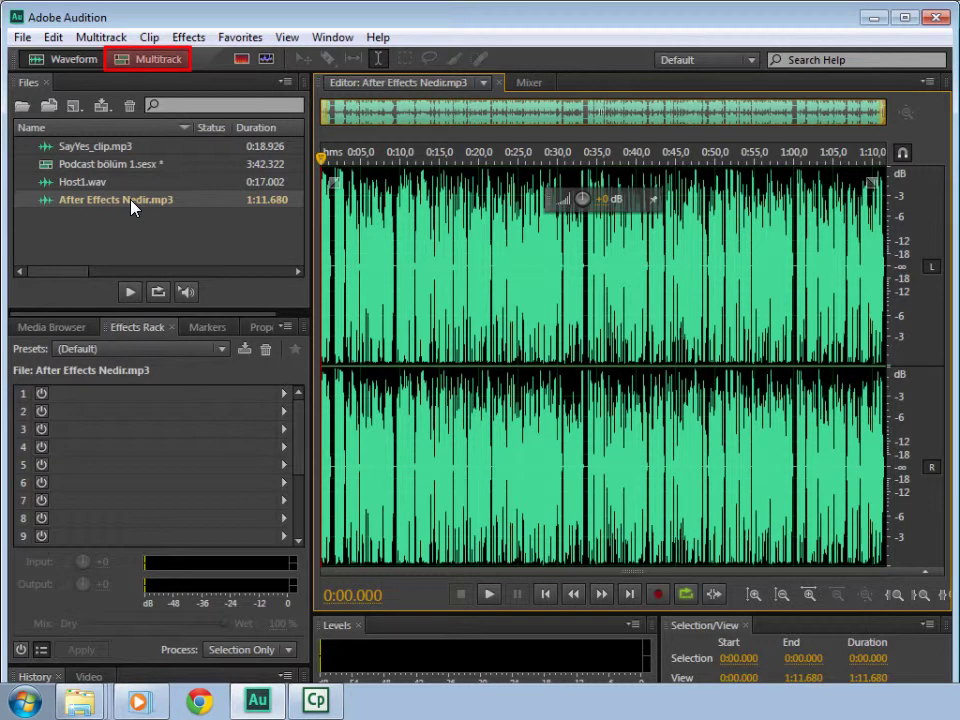
Widen the multitrack editor and slip the audio inside the SayYes_clip clip on the Music Bed track
click(148, 60)
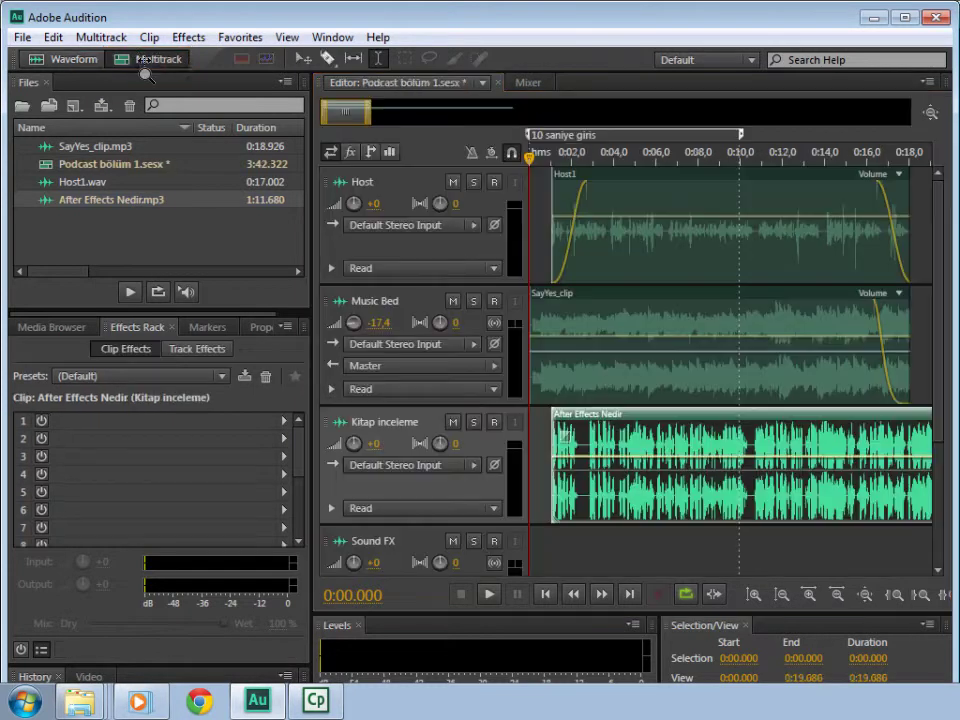
scroll(368, 119, down, 5)
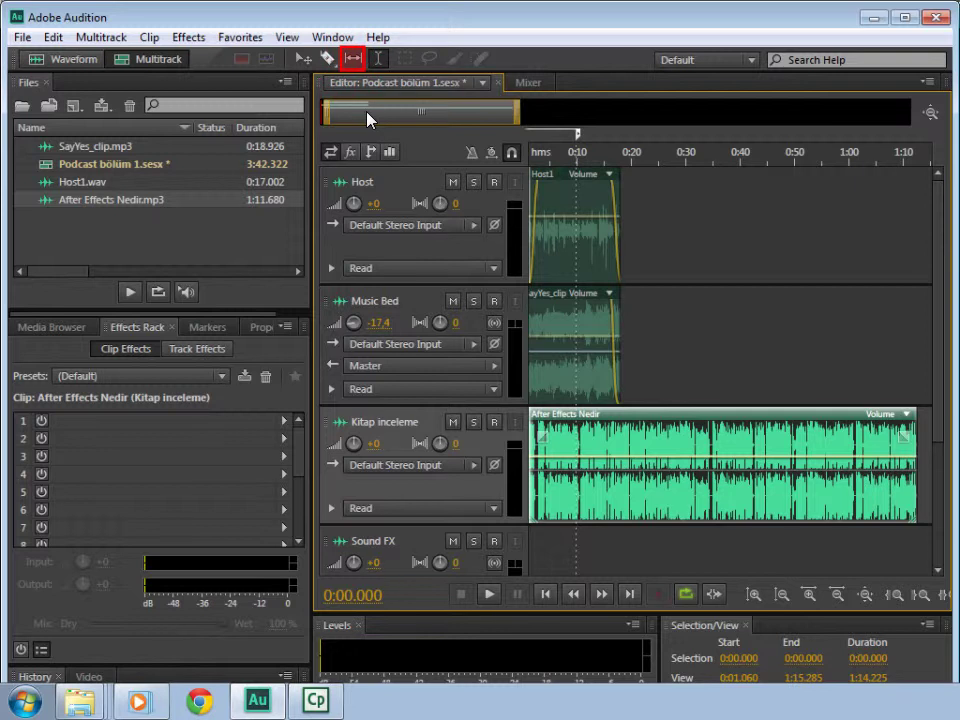
click(353, 59)
drag(312, 380, 228, 380)
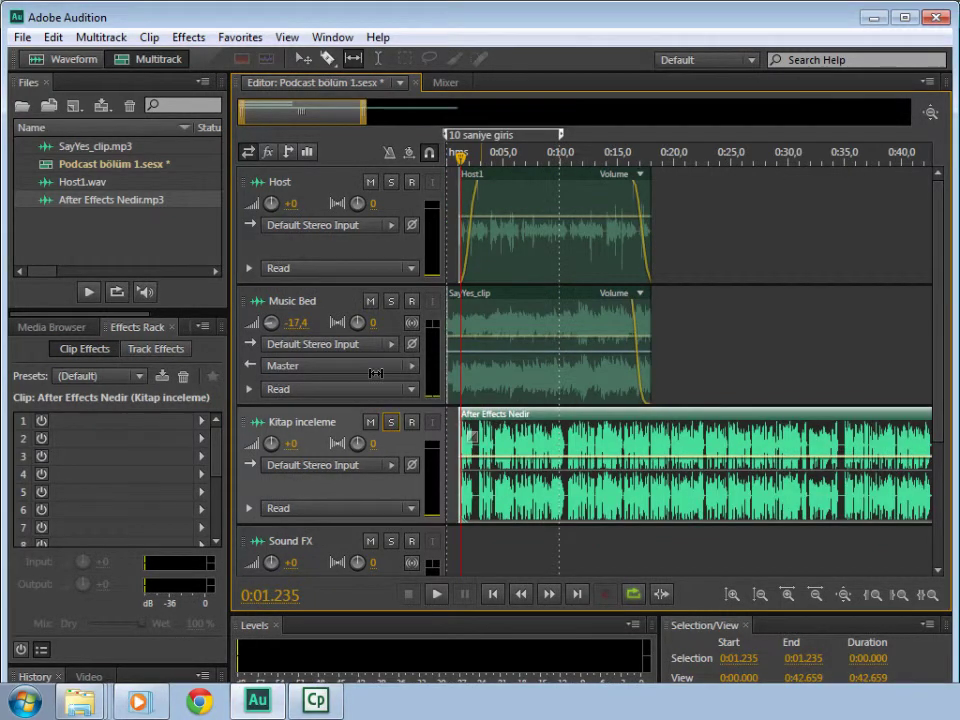
click(480, 325)
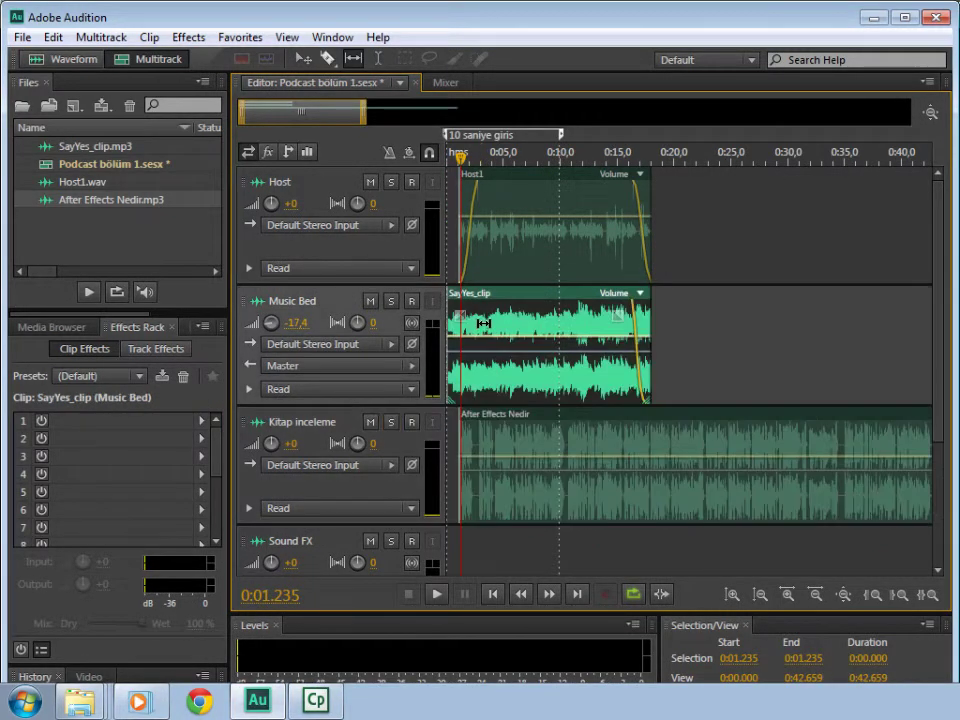
mouse_move(517, 325)
mouse_down()
mouse_move(501, 328)
mouse_move(523, 329)
mouse_up()
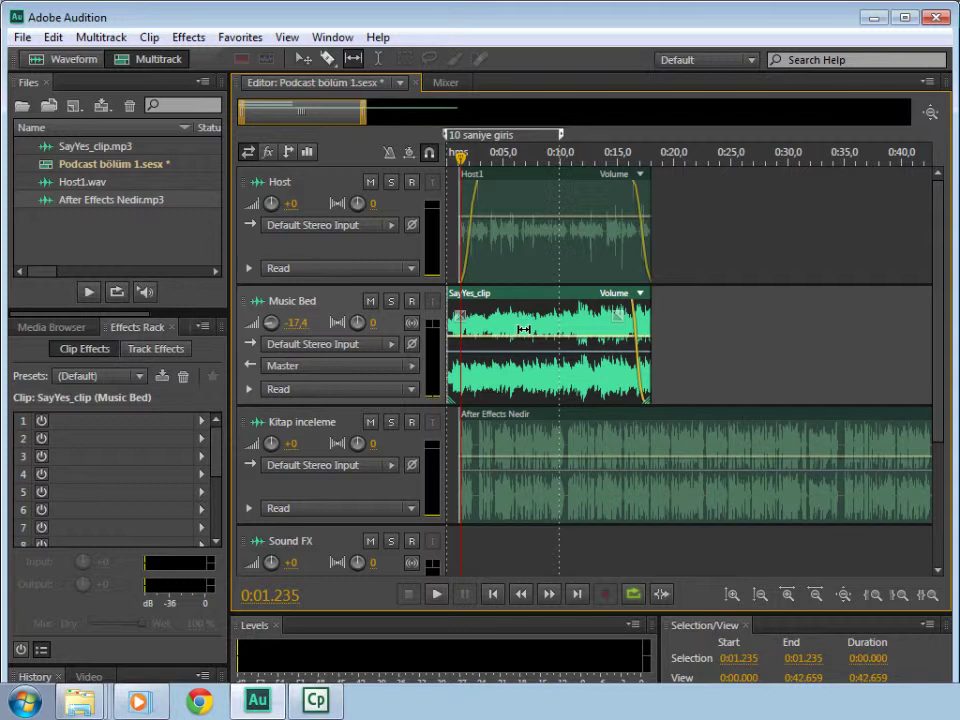
drag(523, 329, 525, 336)
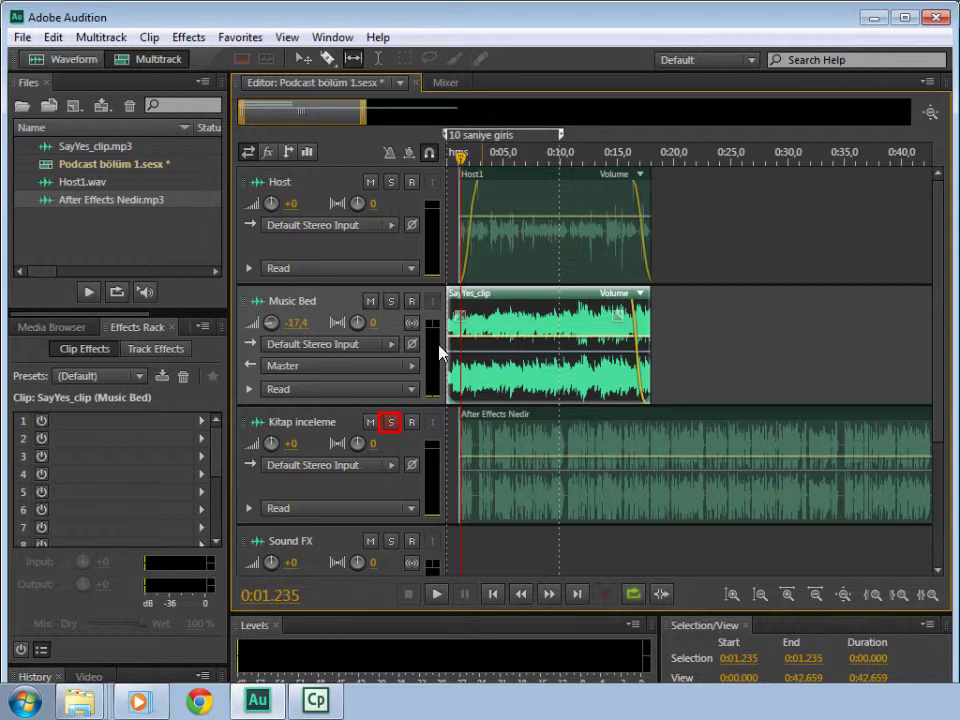
Solo the Kitap inceleme track and play its clip from about 0:49, stopping at about 0:52.6
click(391, 422)
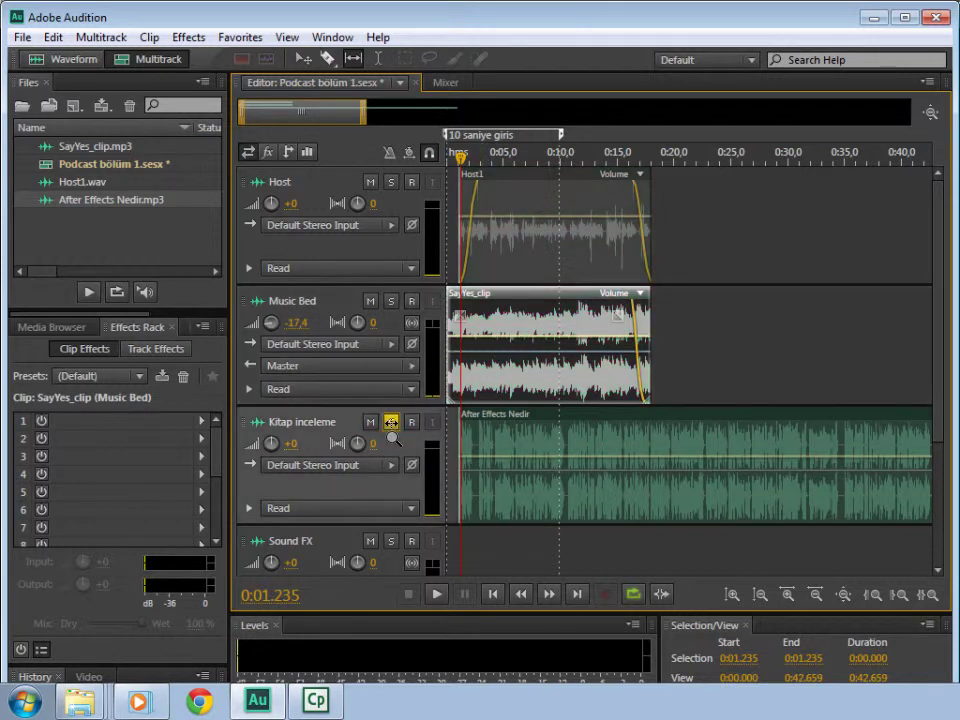
click(365, 115)
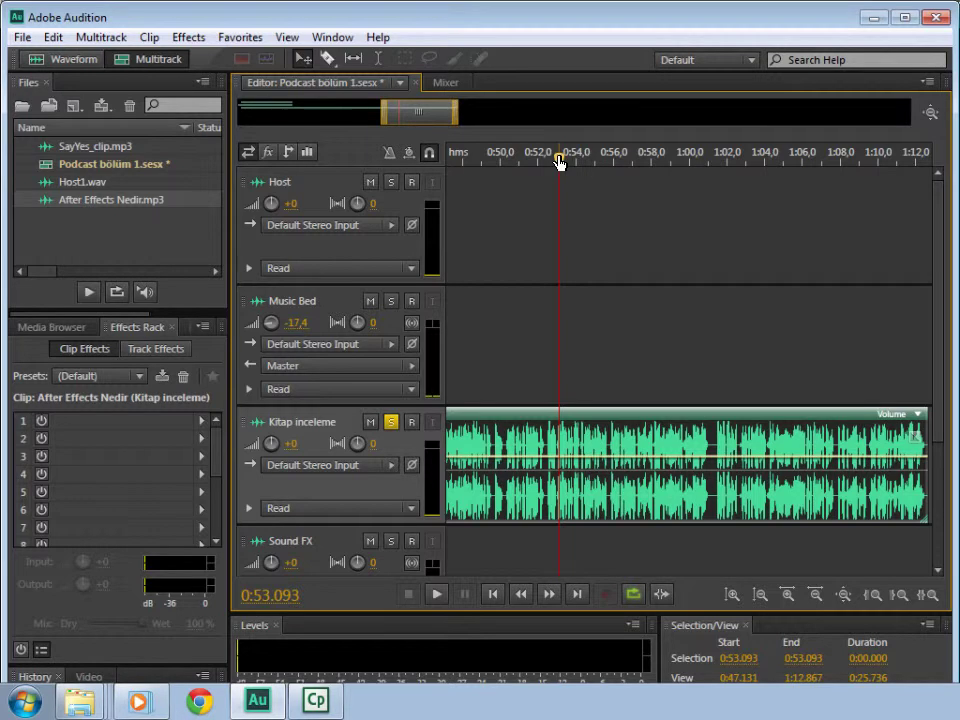
key(space)
drag(559, 161, 484, 160)
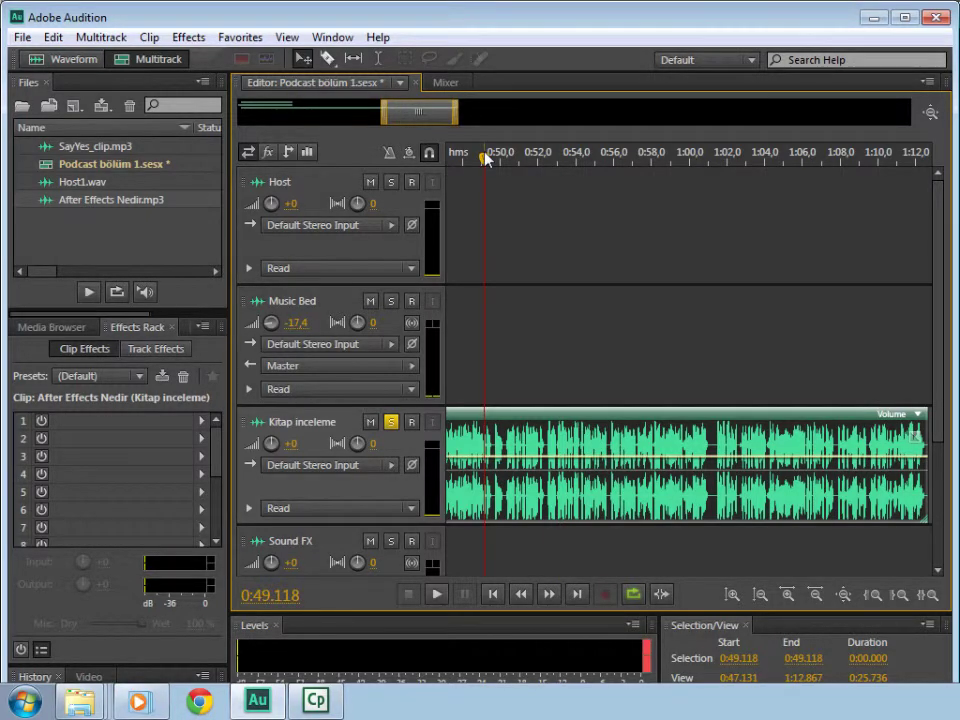
key(space)
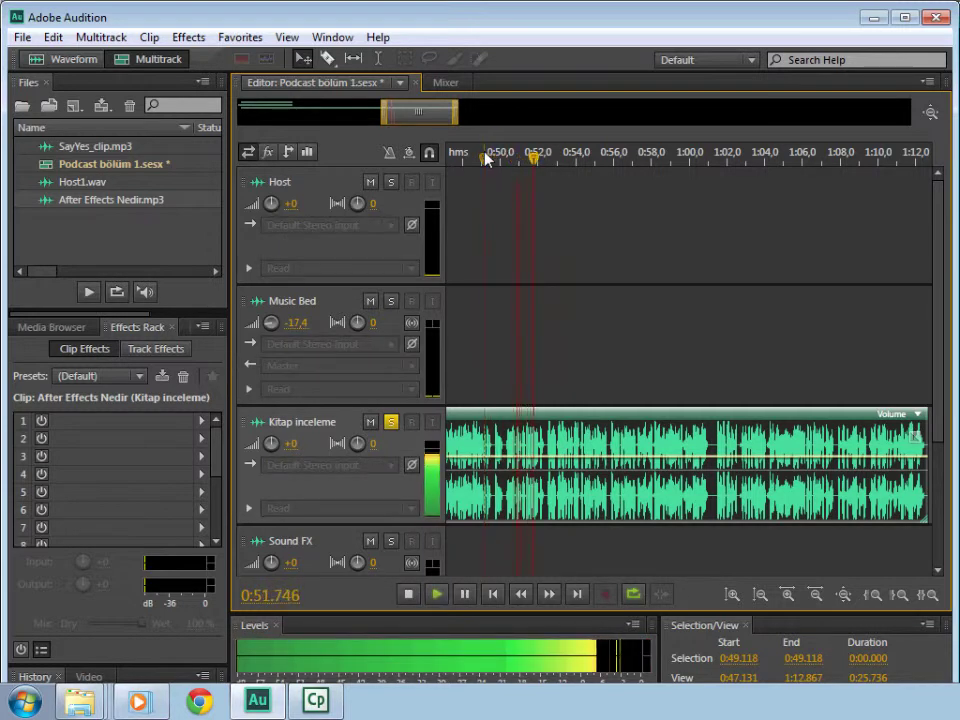
key(space)
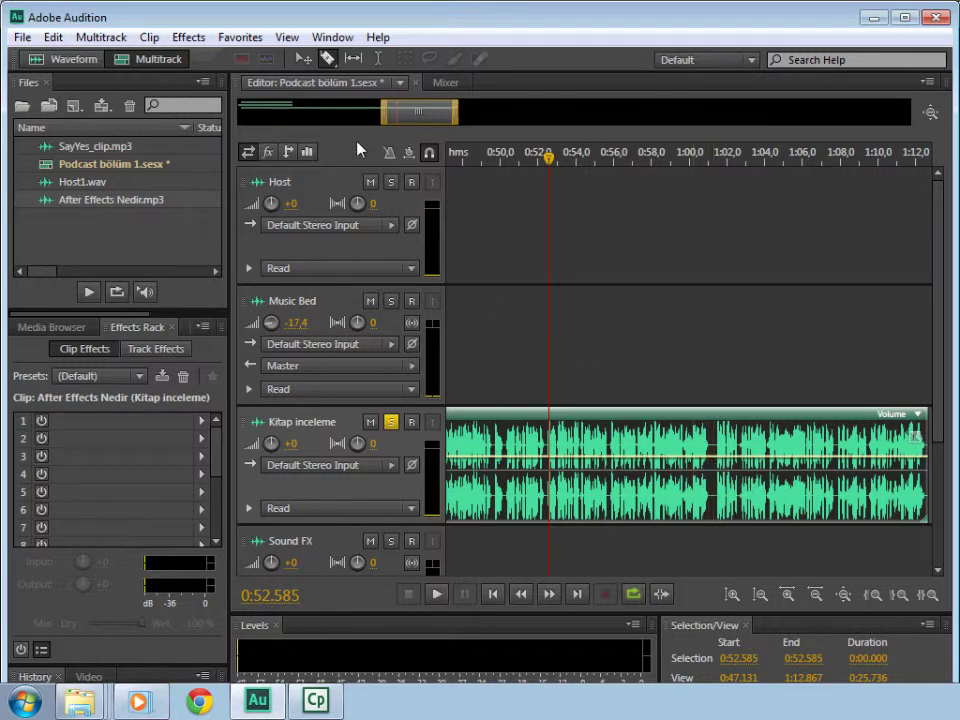
Split the After Effects Nedir clip at about 0:50.2 and 0:52.5 with the Razor Selected Clips tool
drag(327, 60, 383, 82)
click(328, 60)
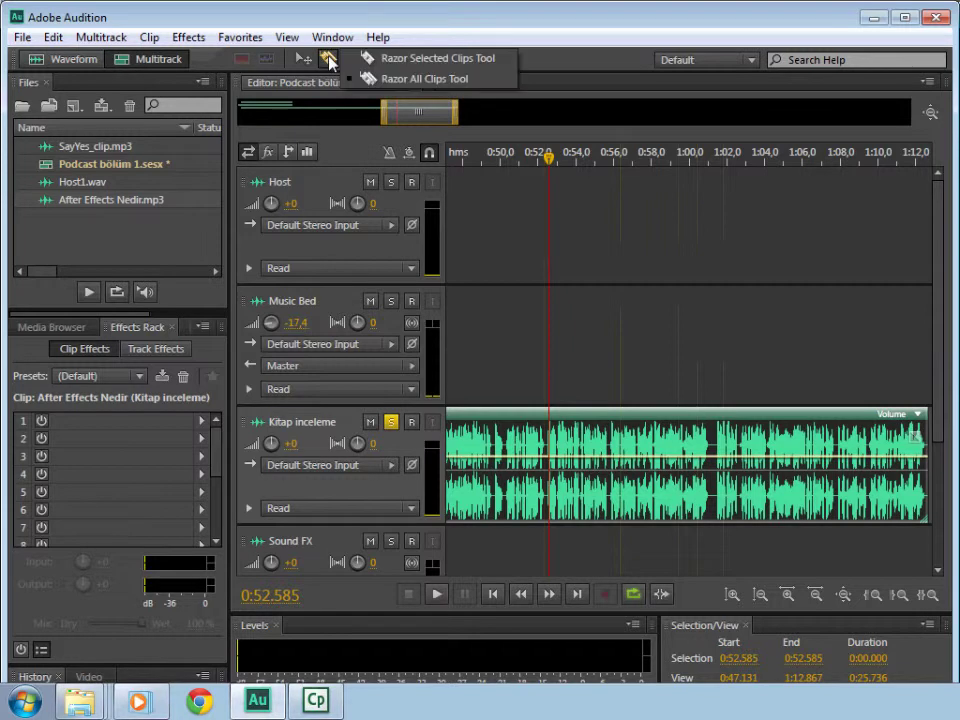
click(409, 58)
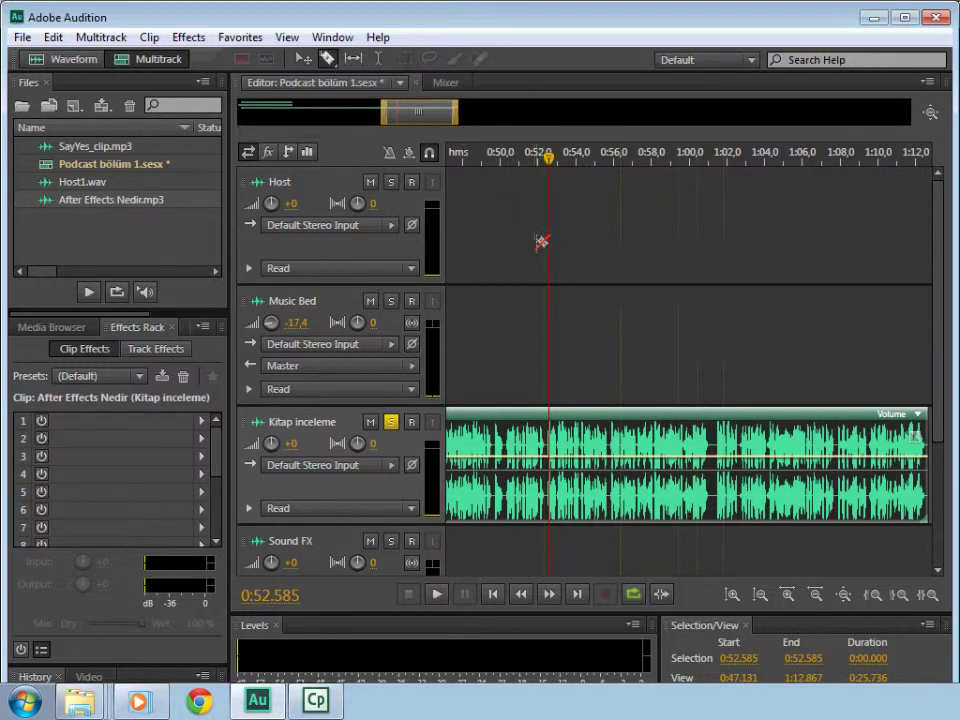
click(503, 243)
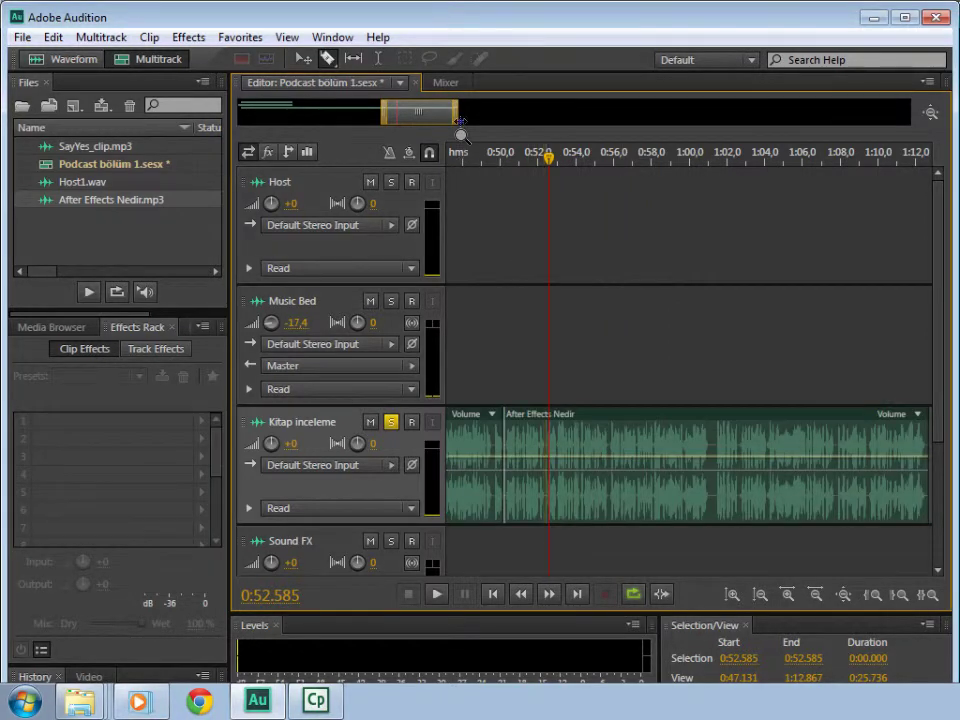
drag(460, 122, 413, 123)
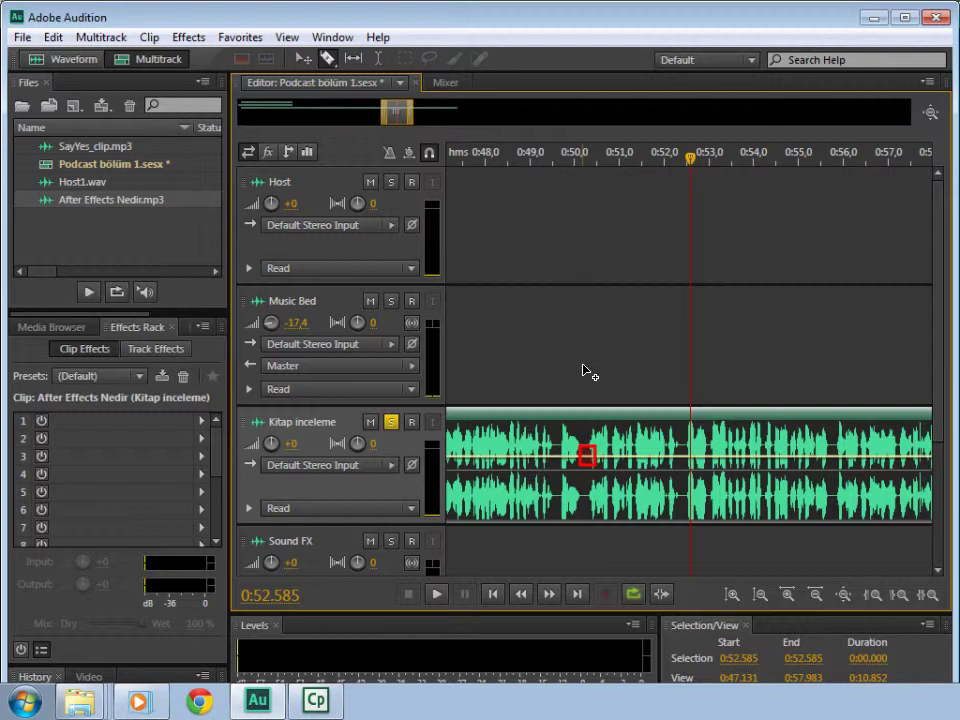
click(587, 457)
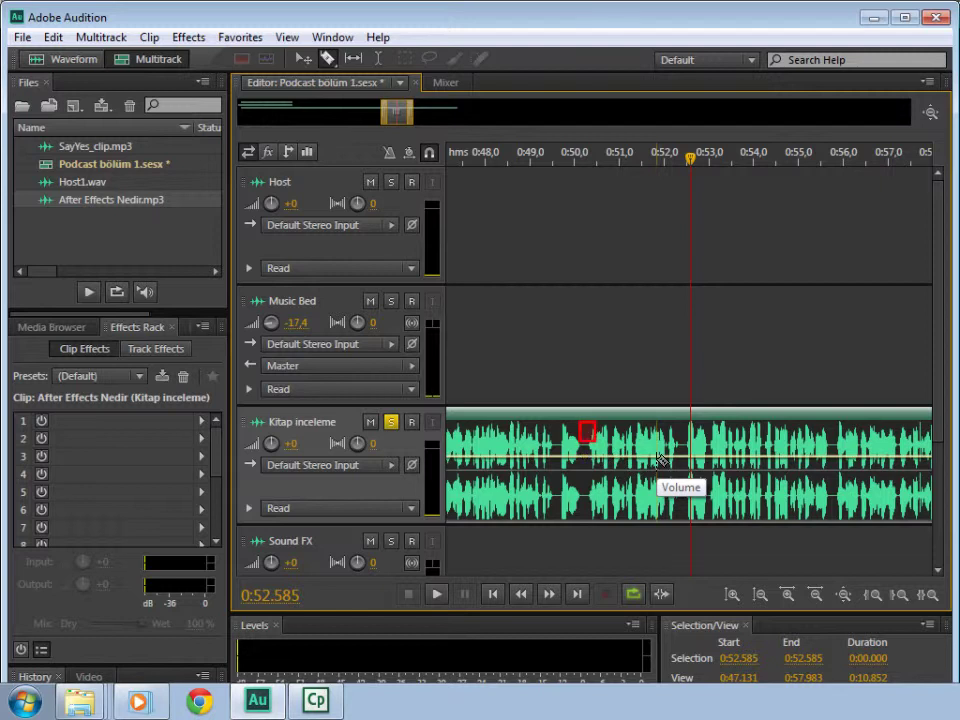
click(587, 432)
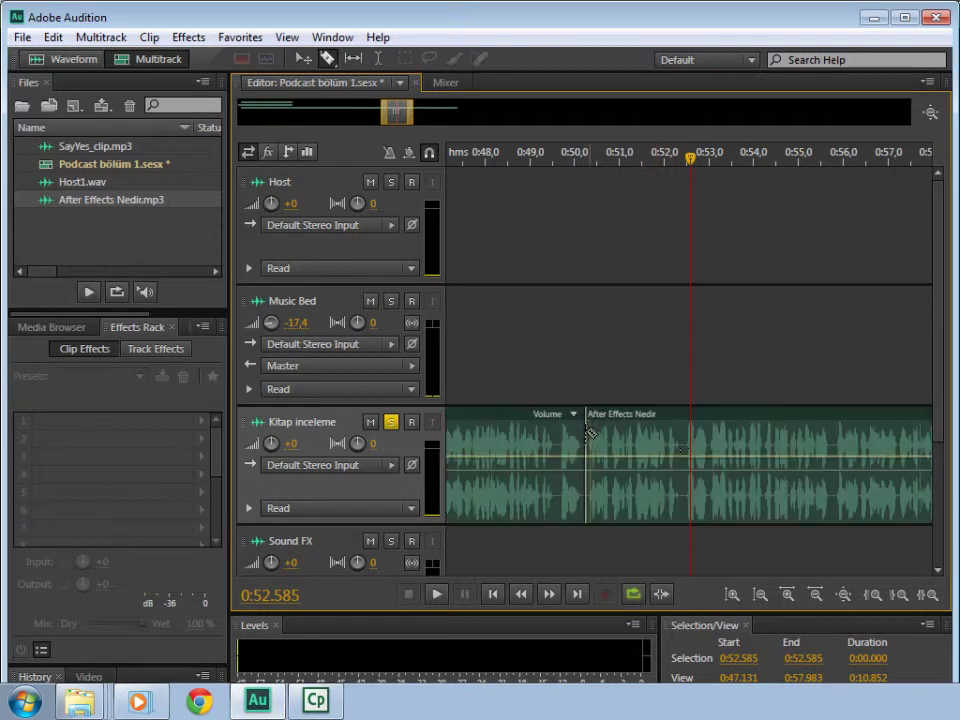
click(688, 443)
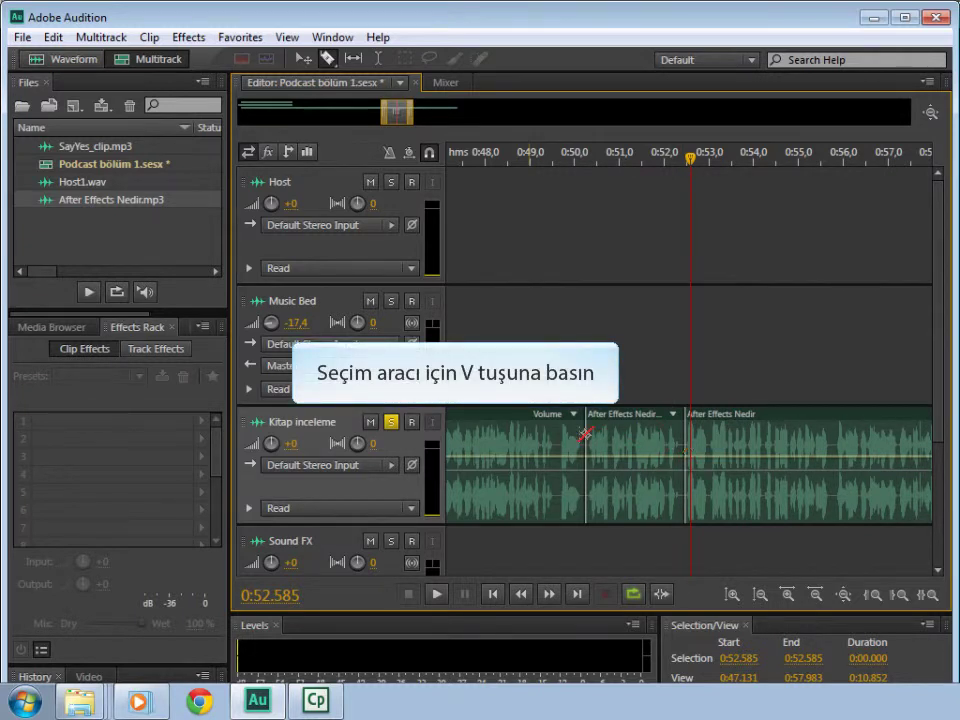
Delete the middle segment of the split After Effects Nedir clip and move the following segment back to start at about 0:51.4
key(v)
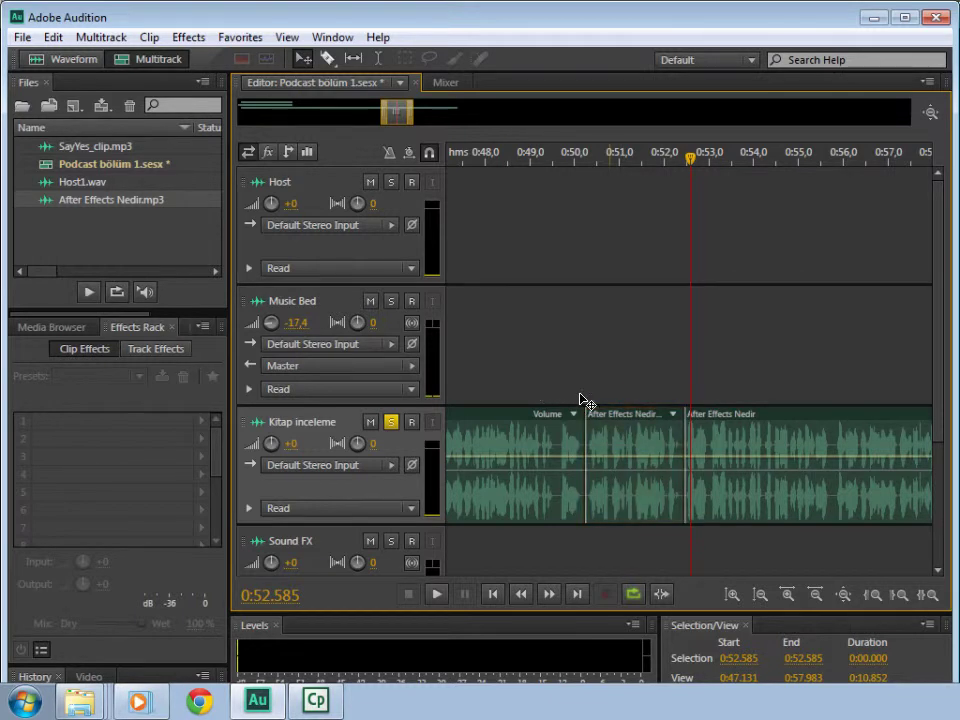
click(614, 456)
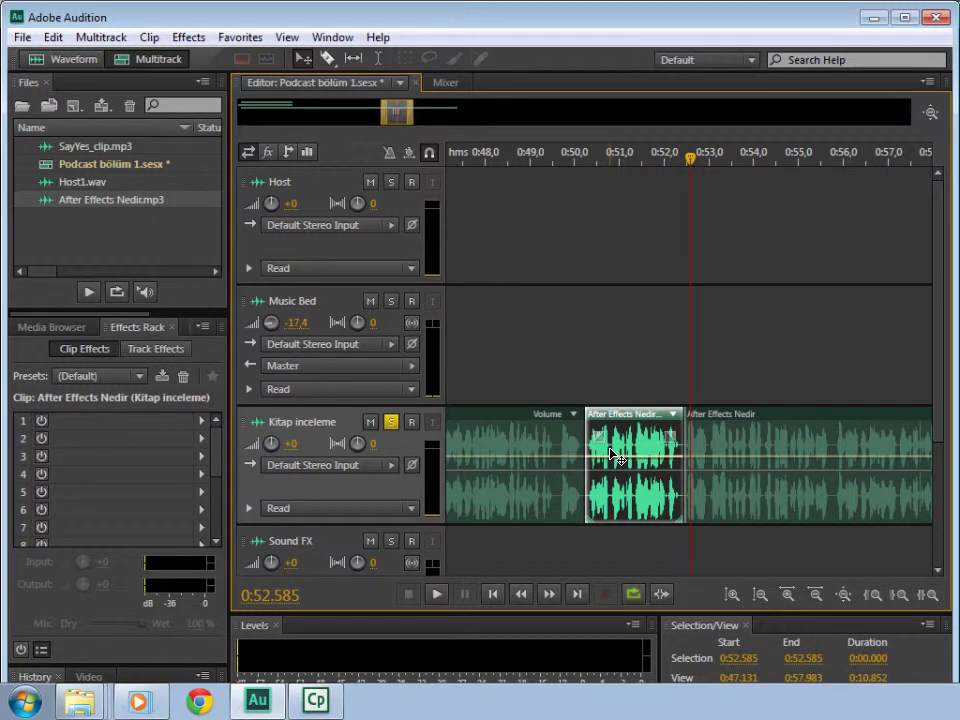
key(Delete)
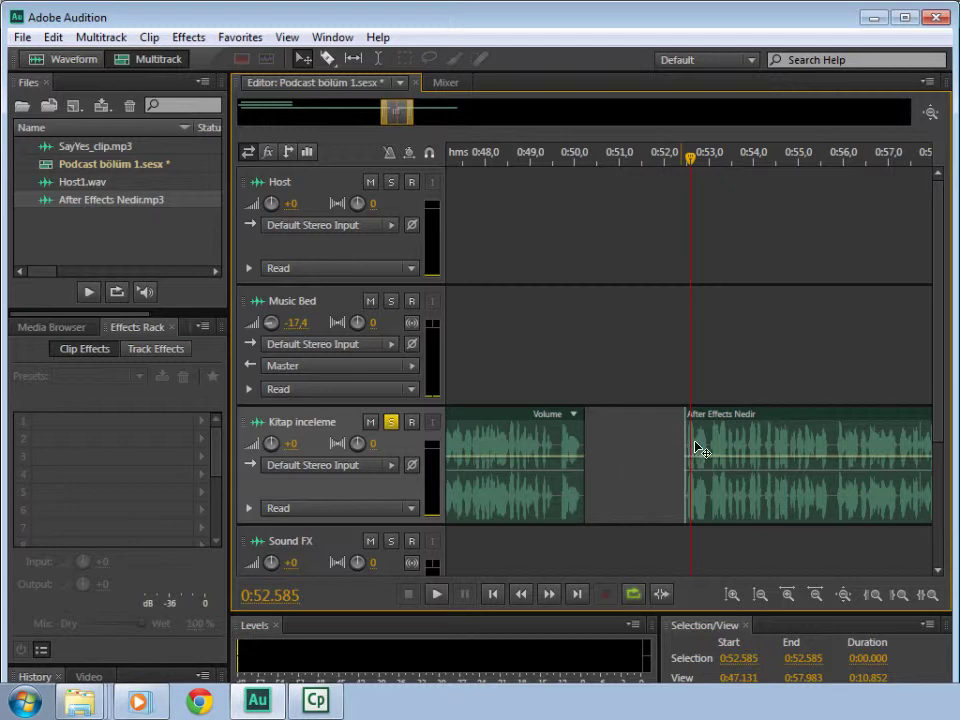
drag(743, 418, 670, 443)
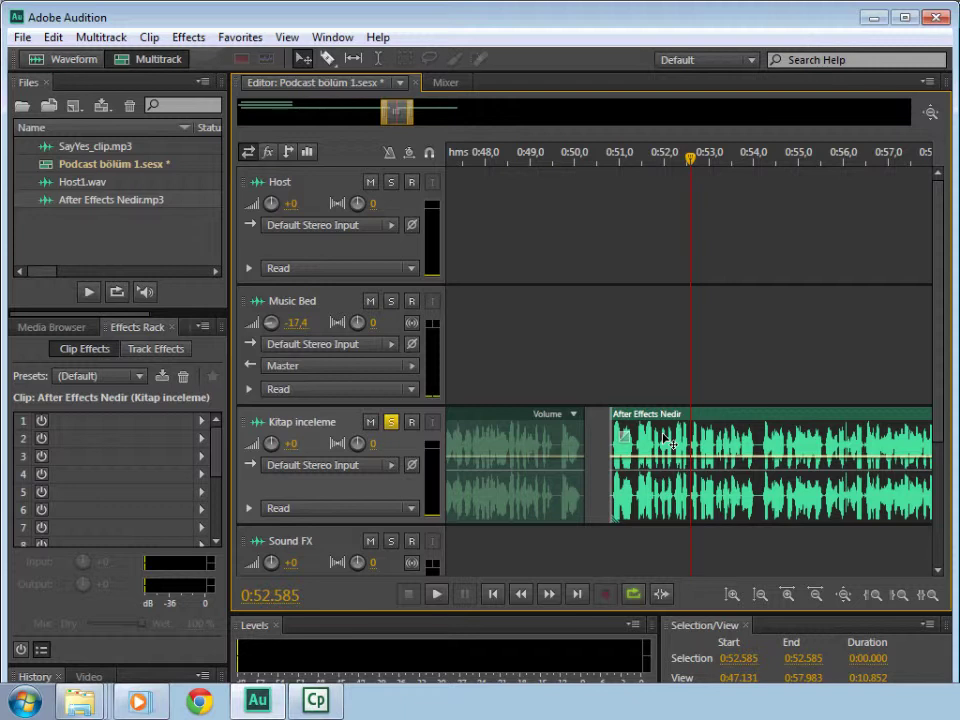
drag(670, 443, 665, 440)
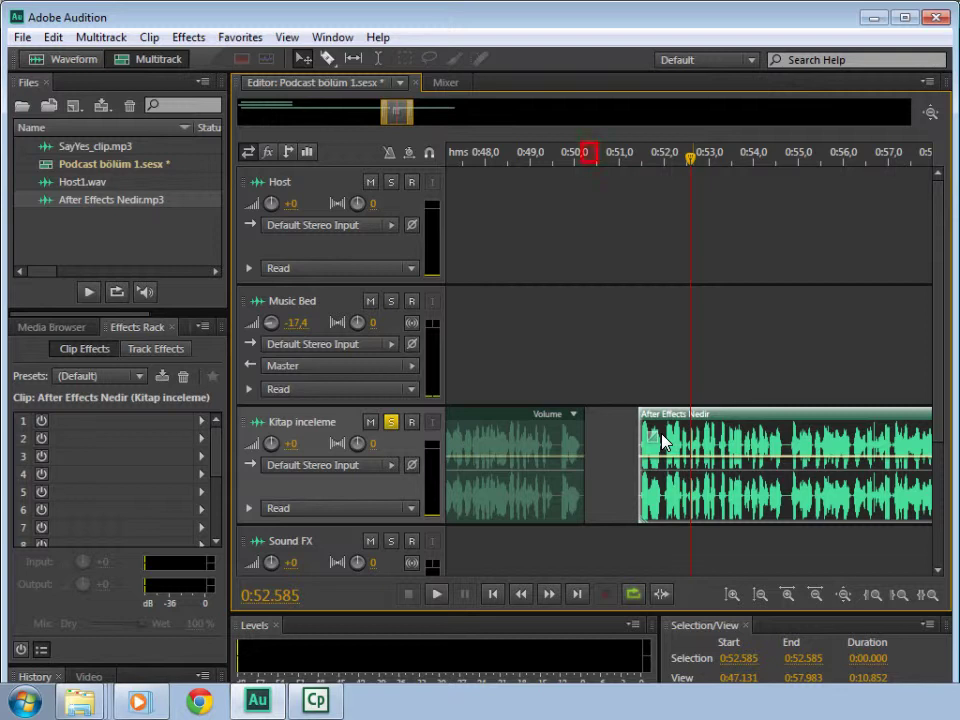
Enable snapping for the multitrack timeline
right_click(590, 158)
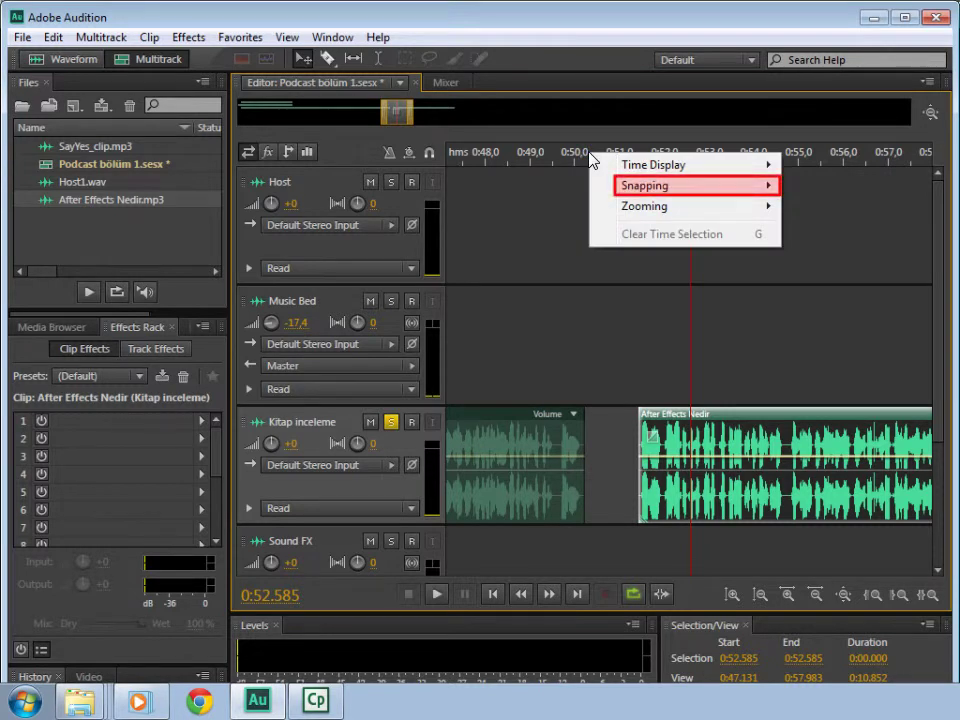
mouse_move(636, 187)
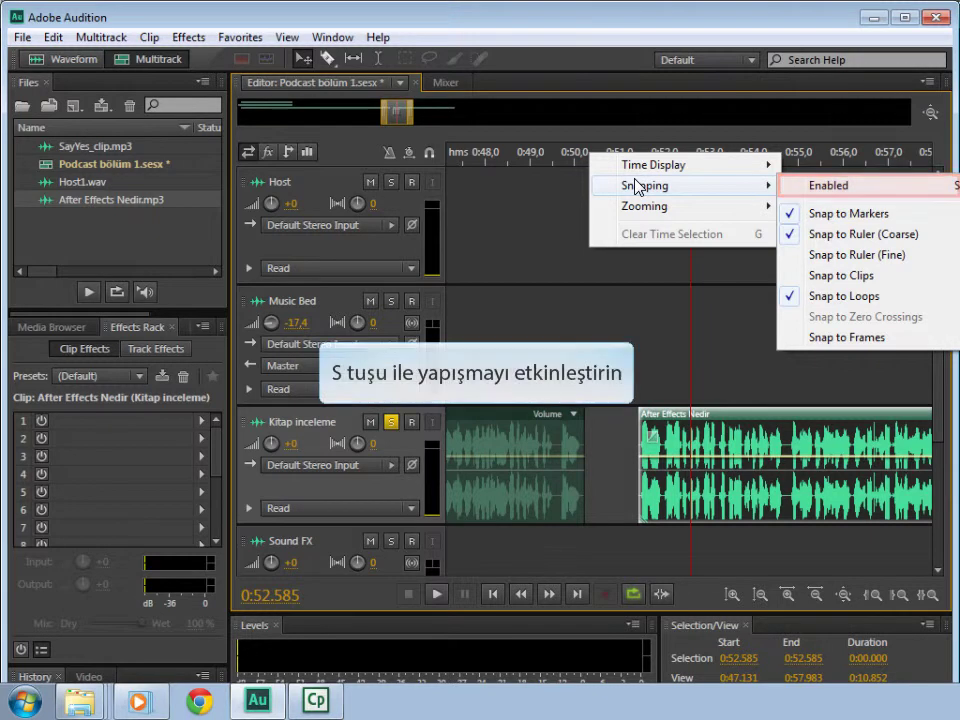
click(807, 189)
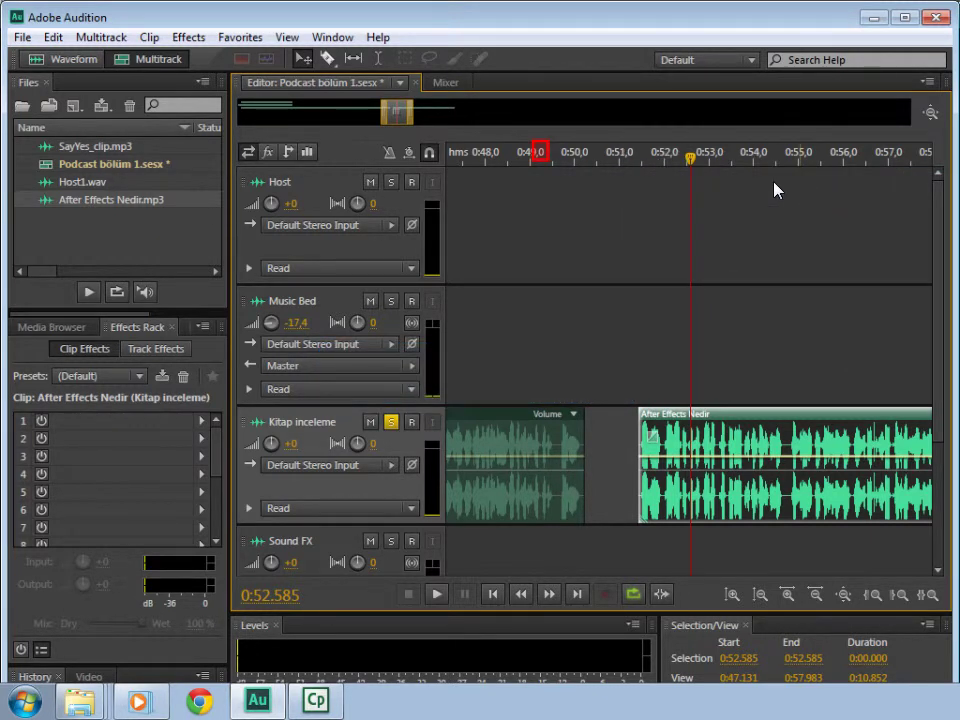
Turn on Snap to Clips and snap the following After Effects Nedir segment against the end of the preceding segment at about 0:50.2
right_click(543, 154)
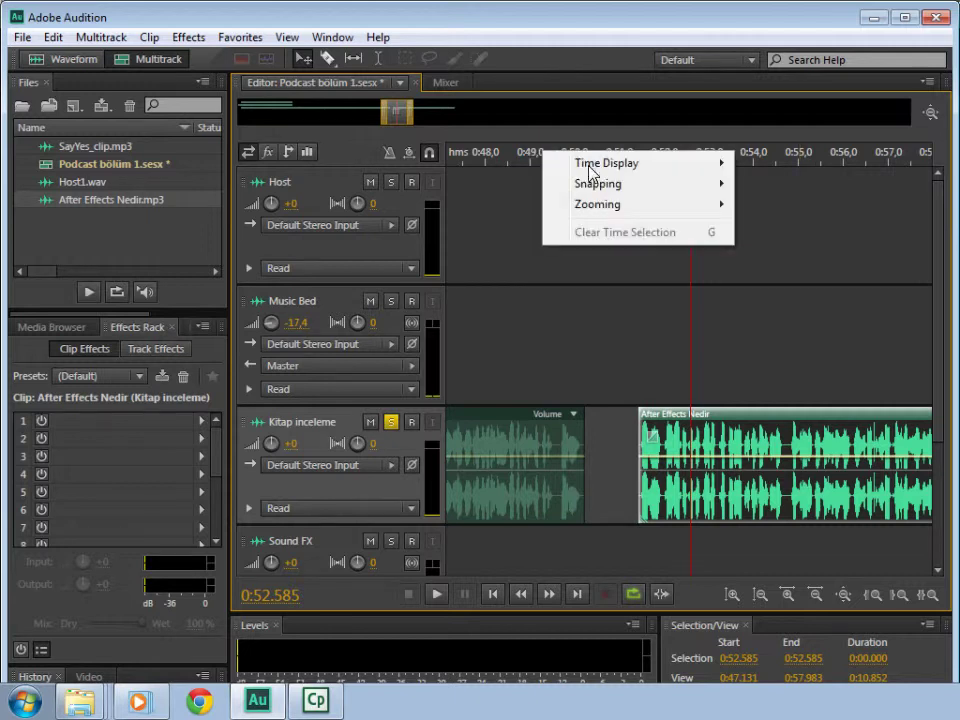
mouse_move(597, 187)
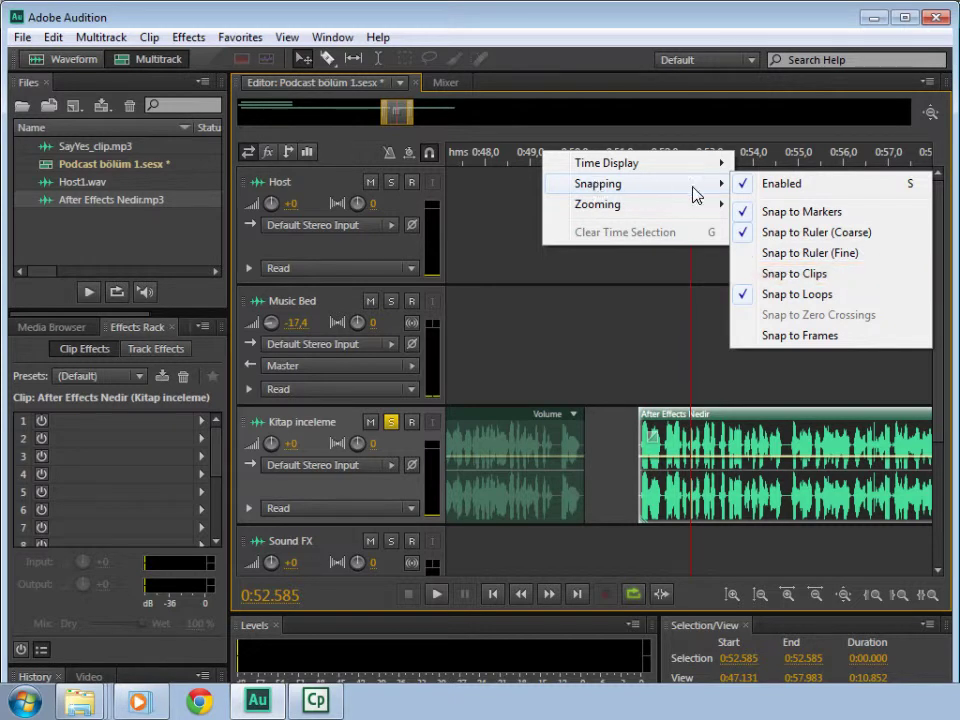
click(794, 273)
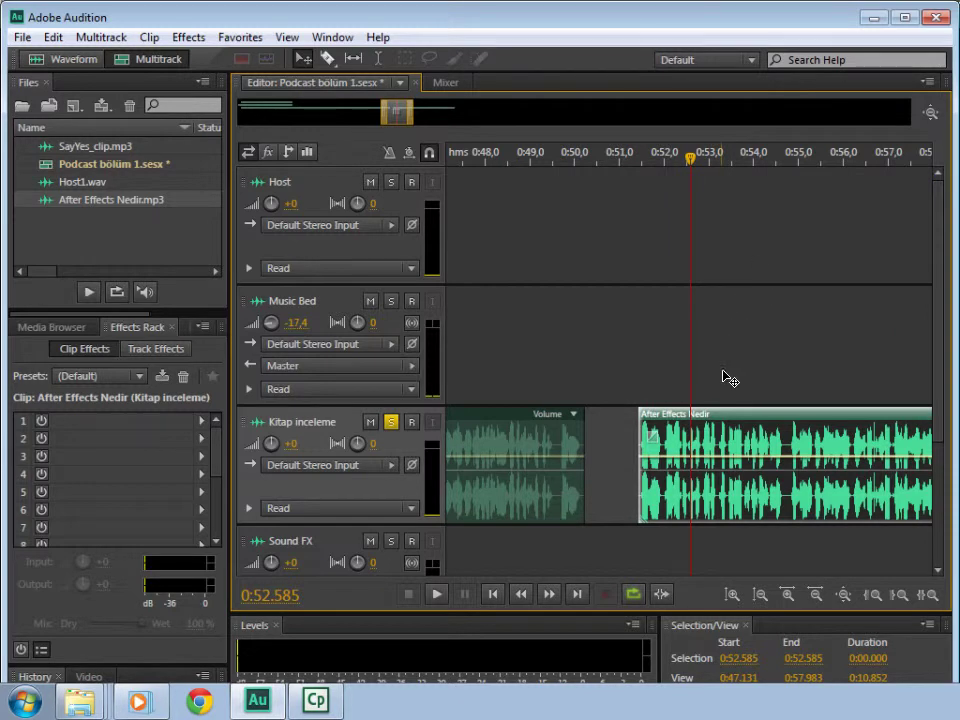
drag(726, 420, 675, 428)
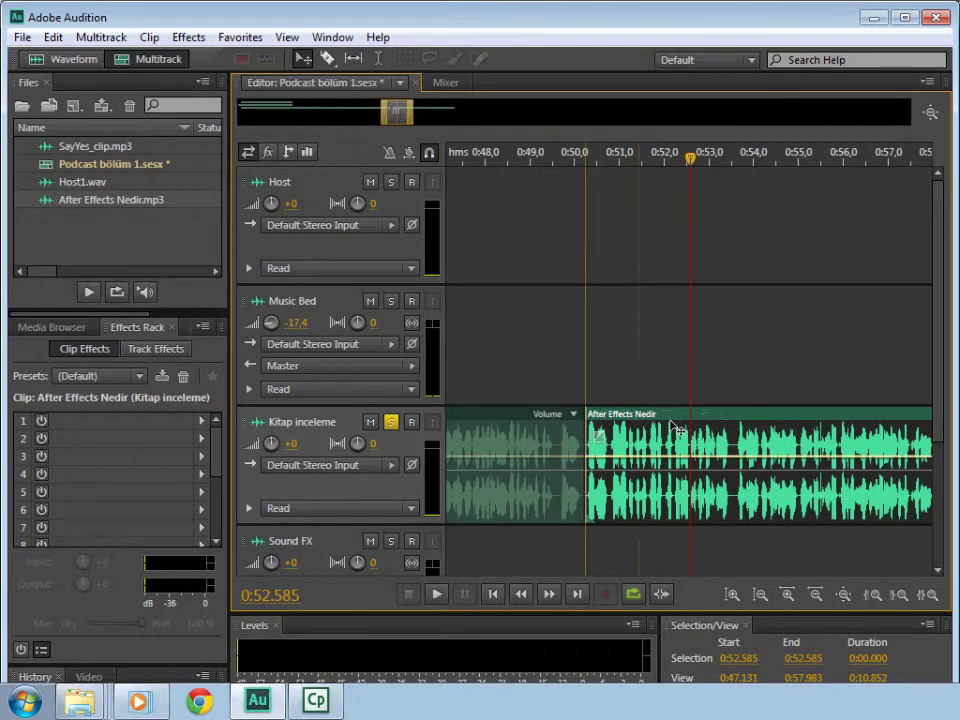
drag(675, 428, 675, 428)
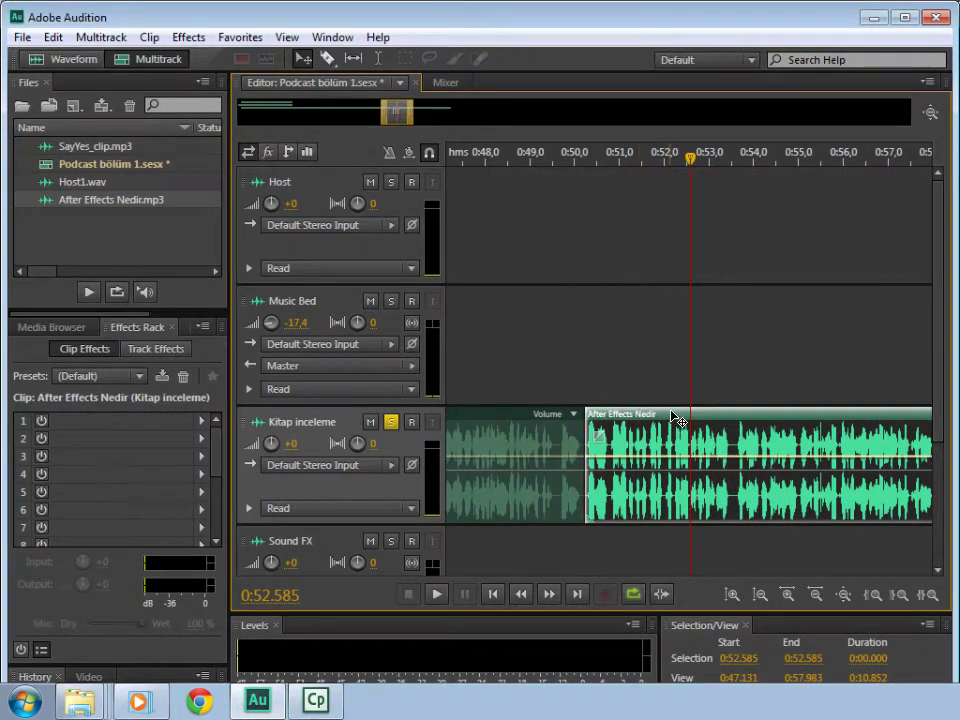
Toggle multitrack timeline snapping off and back on twice
key(s)
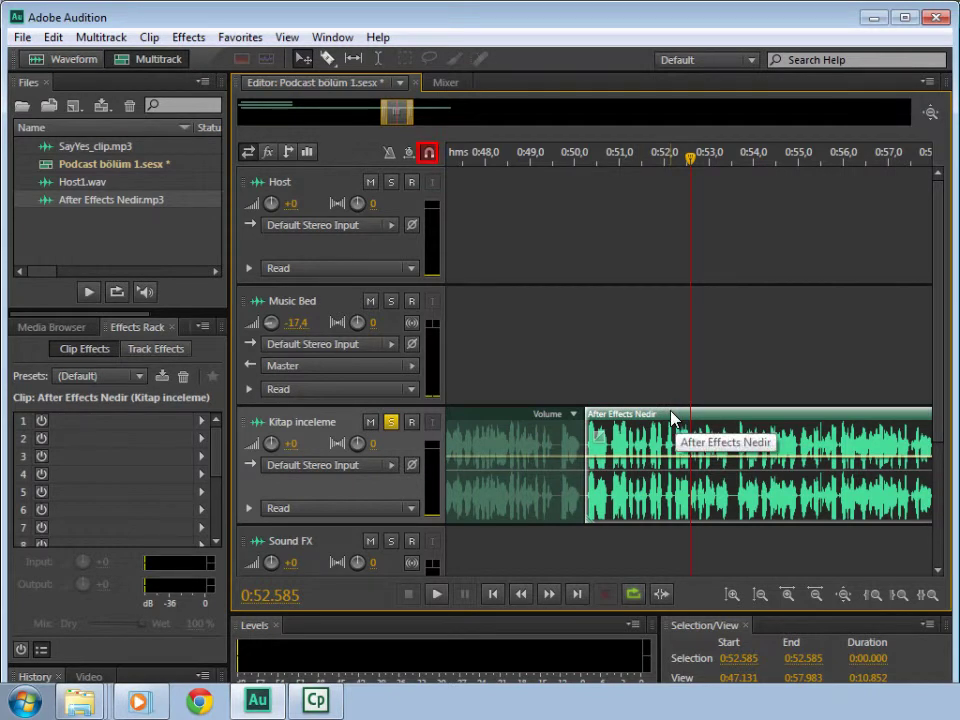
key(s)
click(430, 154)
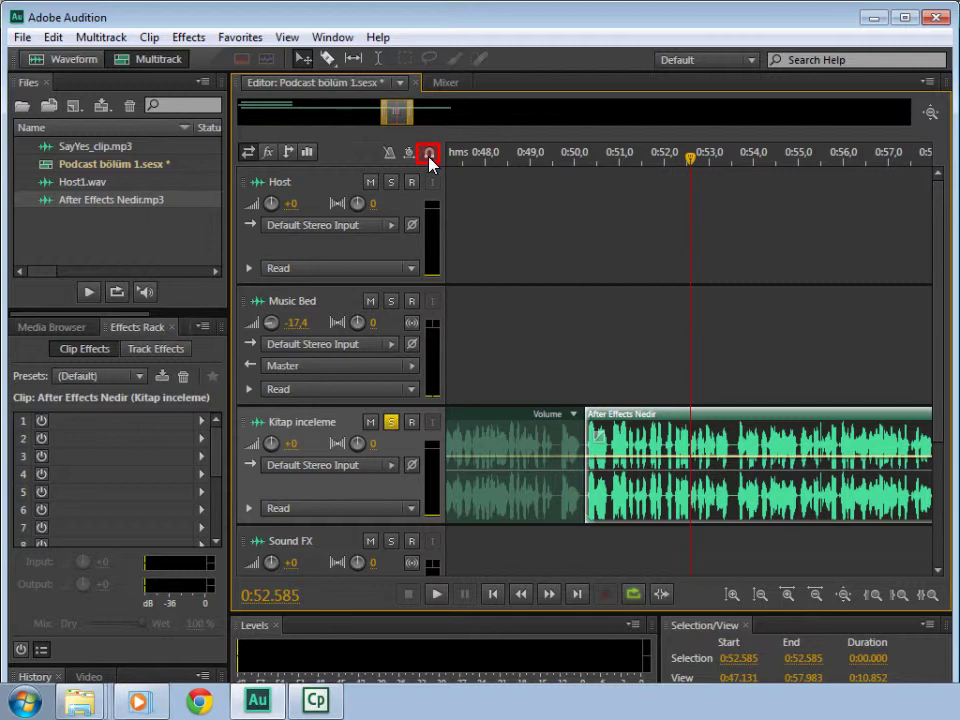
click(430, 154)
Undo the After Effects Nedir segment moves and the deletion of the middle segment on the Kitap inceleme track
drag(643, 418, 666, 414)
key(ctrl+z)
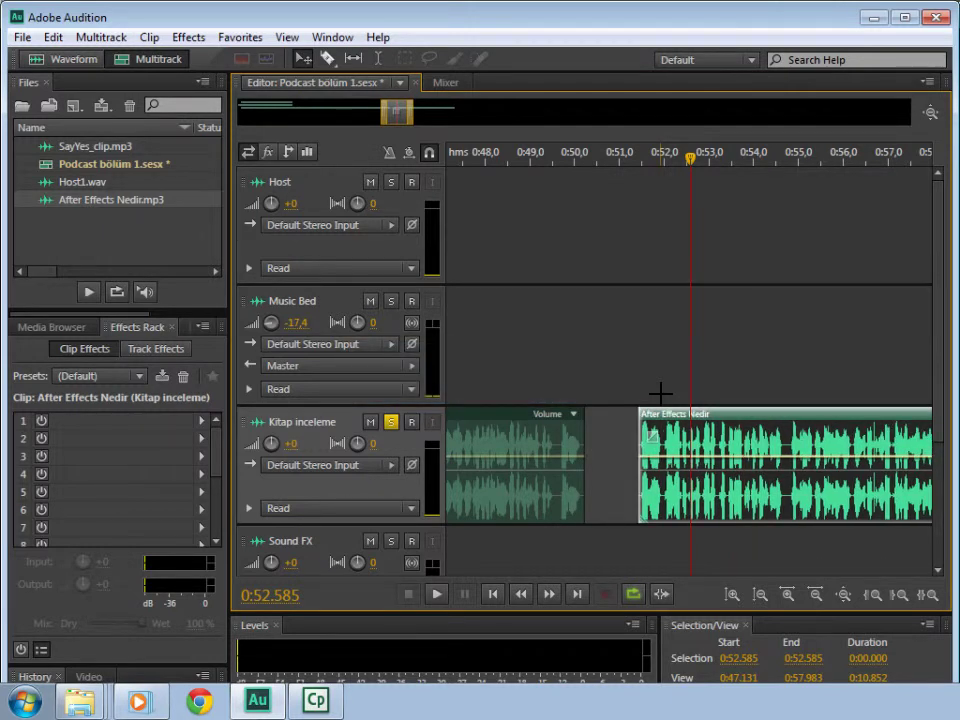
key(ctrl+shift+z)
key(ctrl+z)
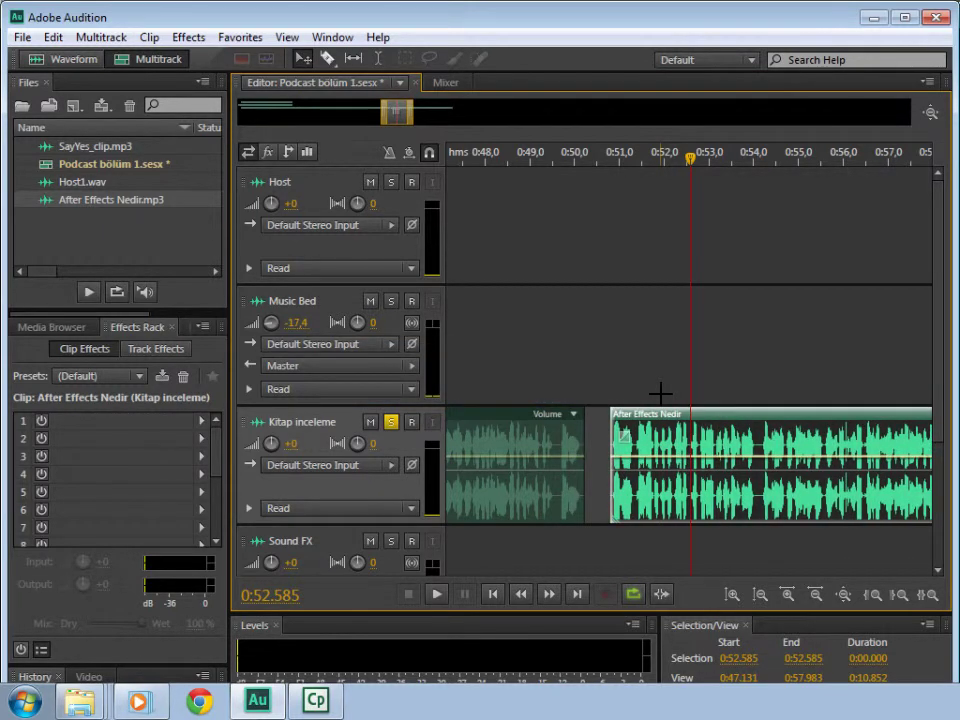
key(ctrl+z)
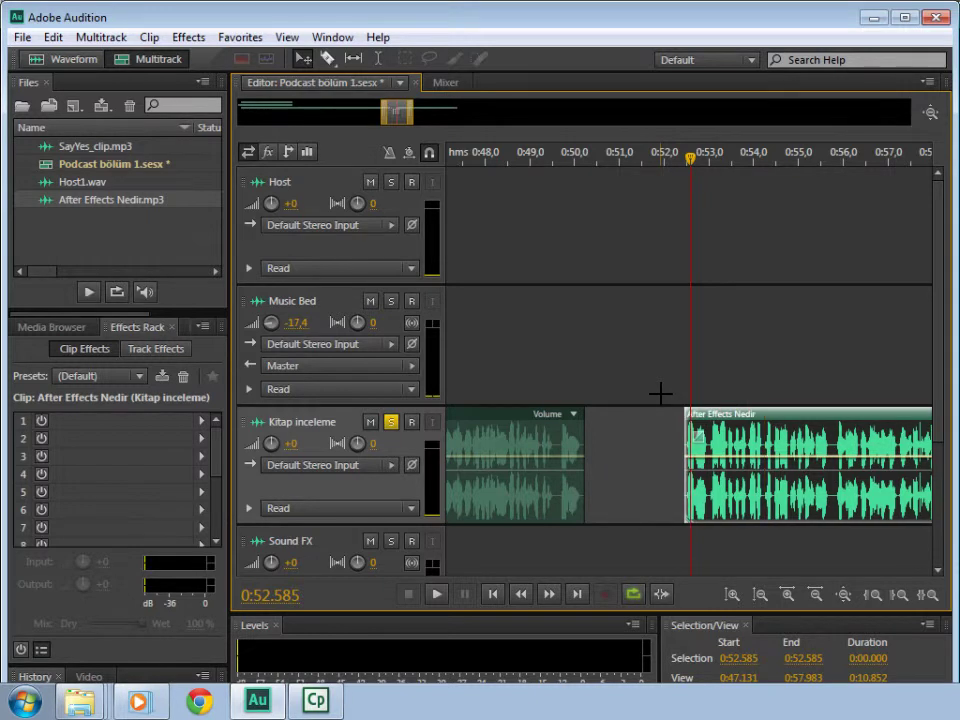
key(ctrl+z)
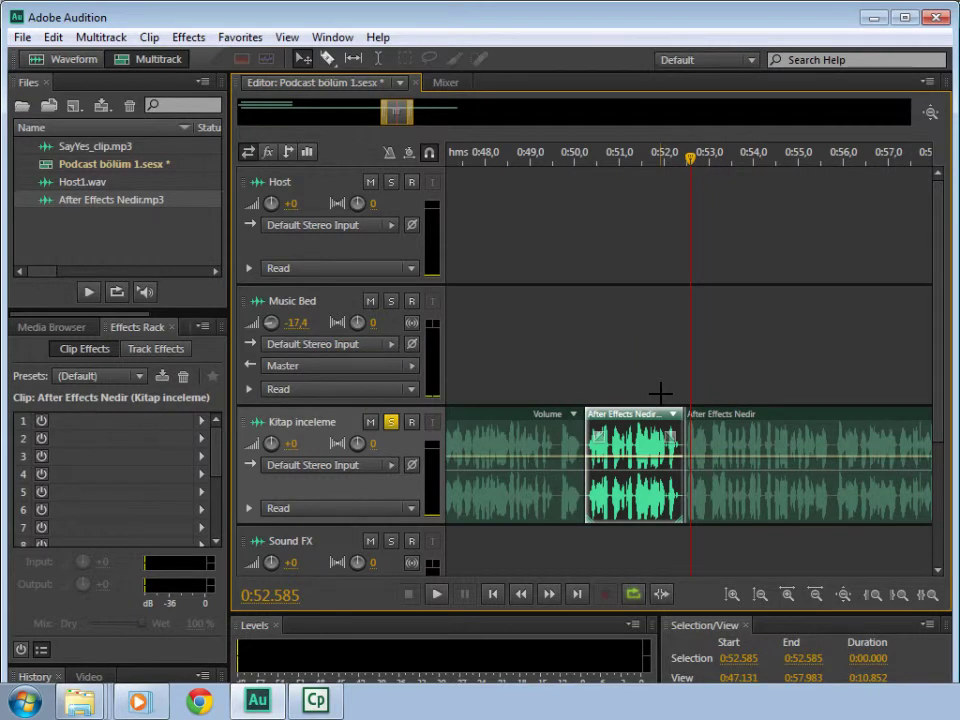
Try a ripple delete of the selected middle segment on the Kitap inceleme track, and undo it
key(shift+Delete)
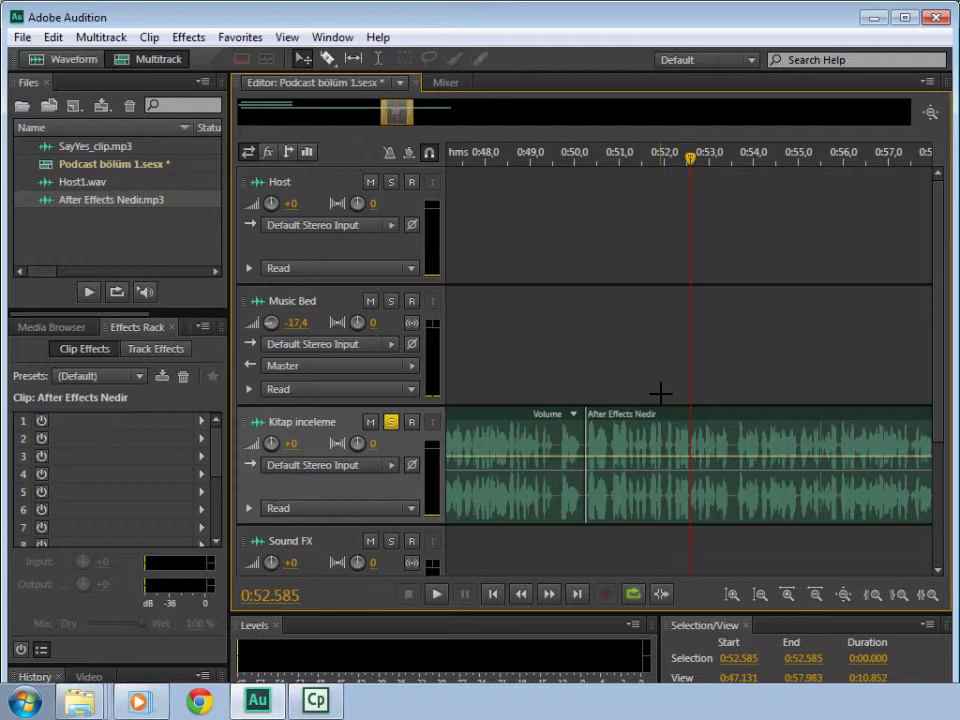
key(ctrl+z)
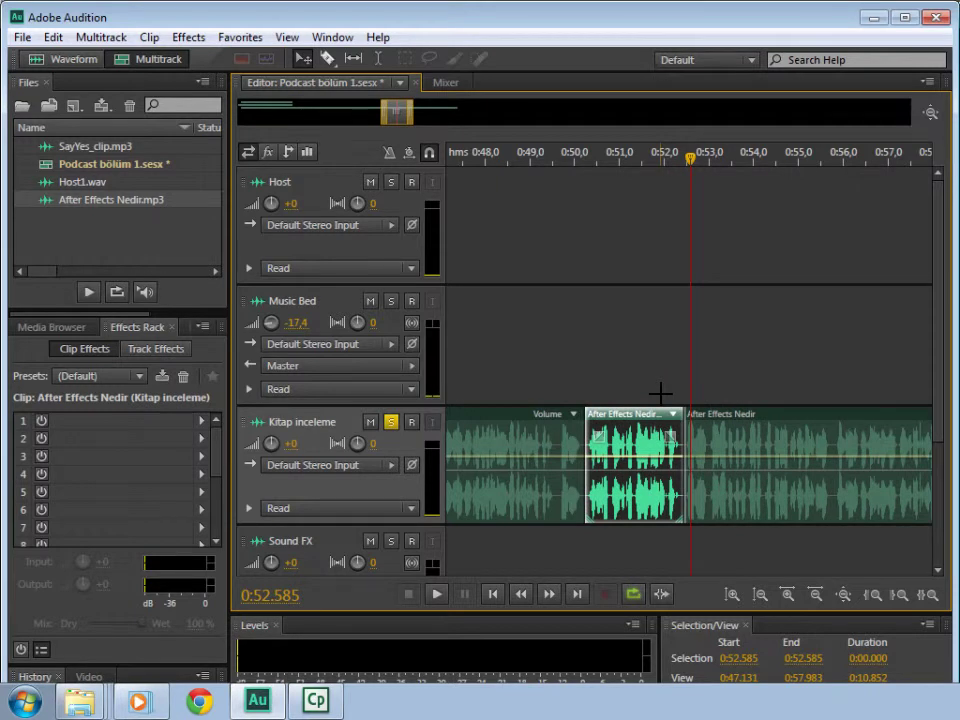
Delete the middle After Effects Nedir segment and close the gap it leaves with Ripple Delete Gap
right_click(663, 401)
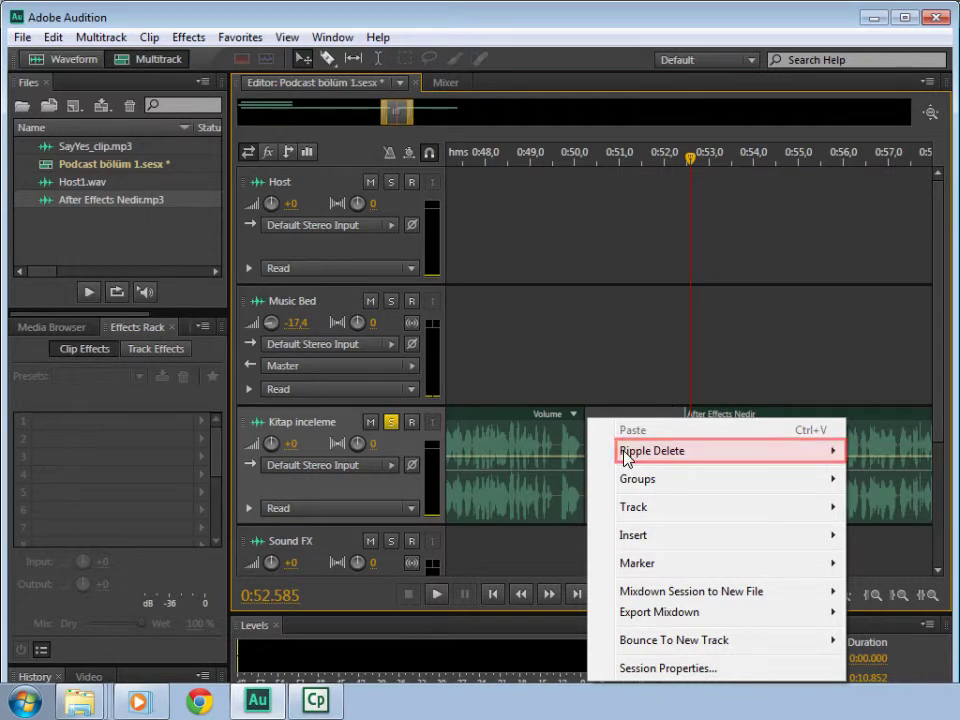
mouse_move(627, 458)
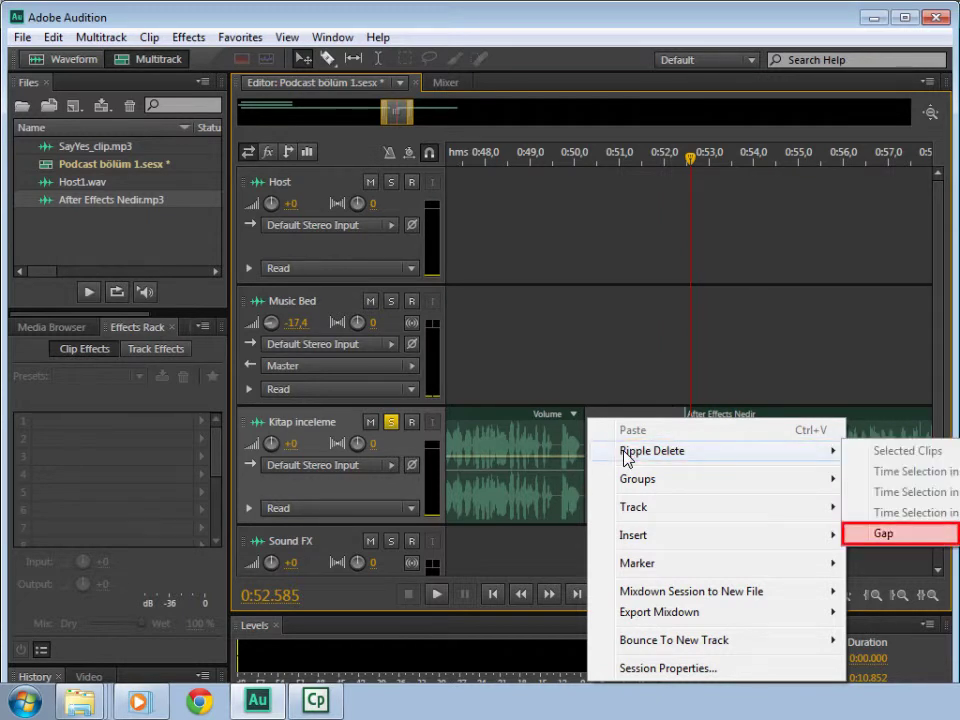
click(891, 534)
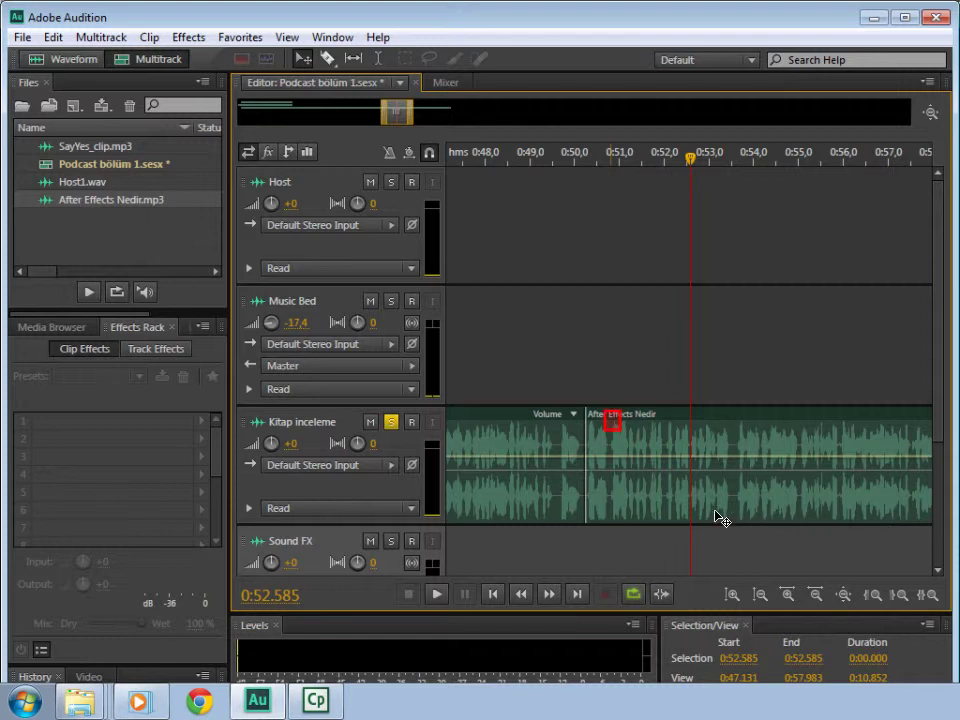
click(614, 430)
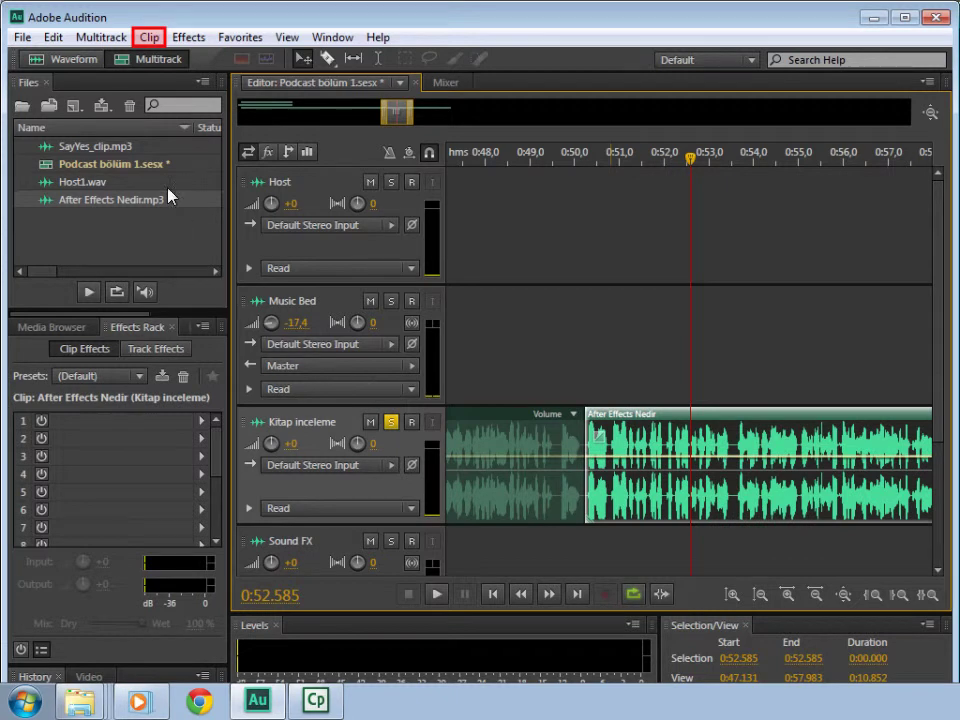
click(148, 38)
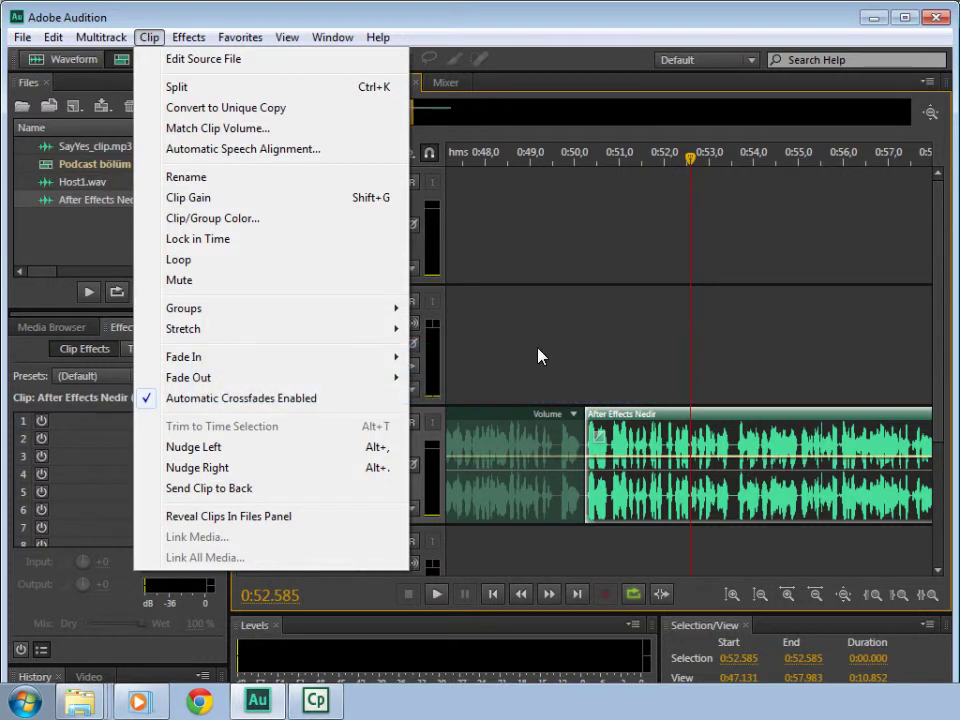
click(558, 550)
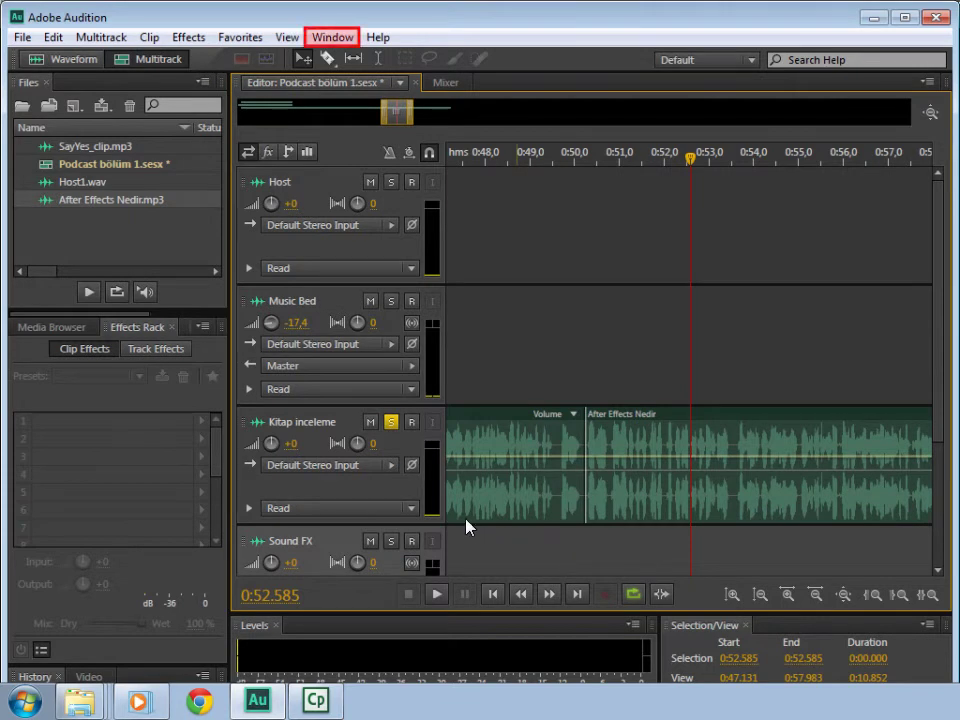
Show the properties of the following After Effects Nedir segment and shift its clip start time to 0:50.294, finally to 0:50.231
click(330, 38)
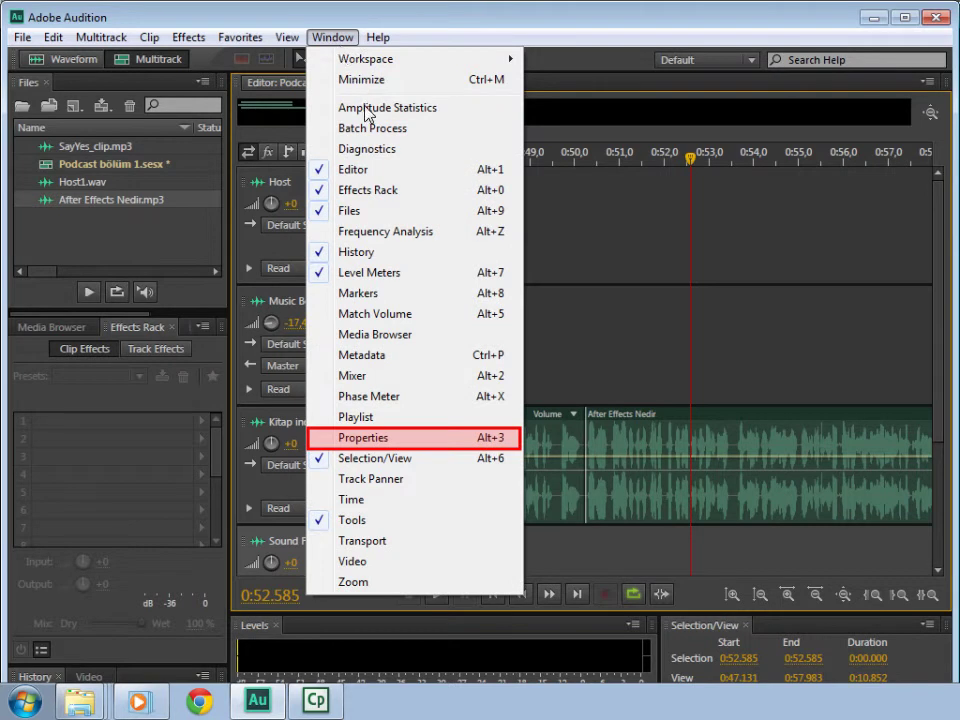
click(388, 440)
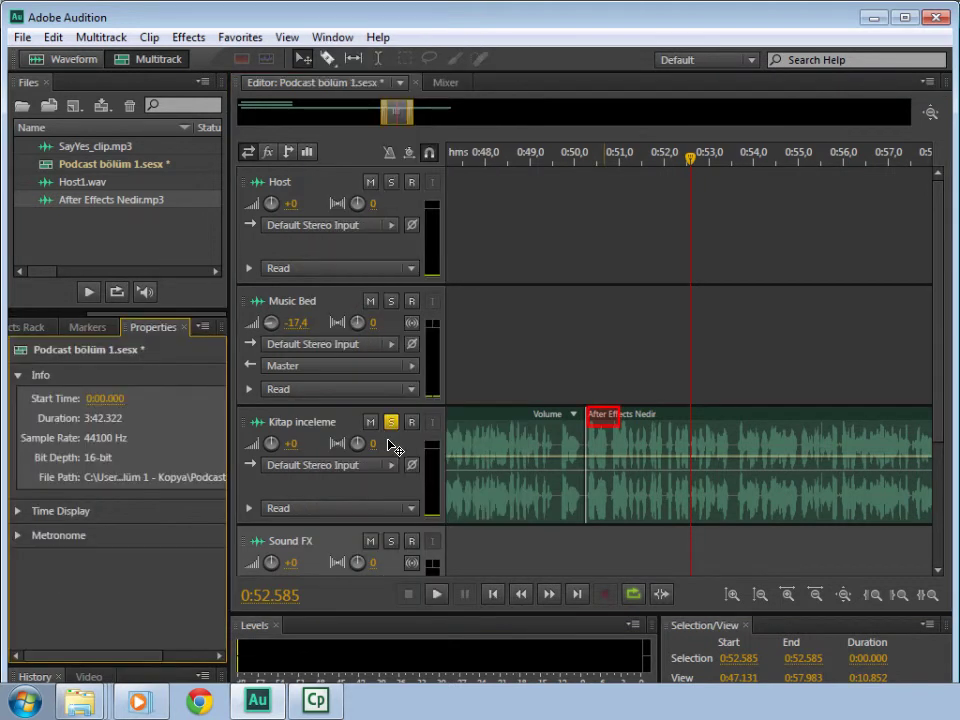
click(607, 416)
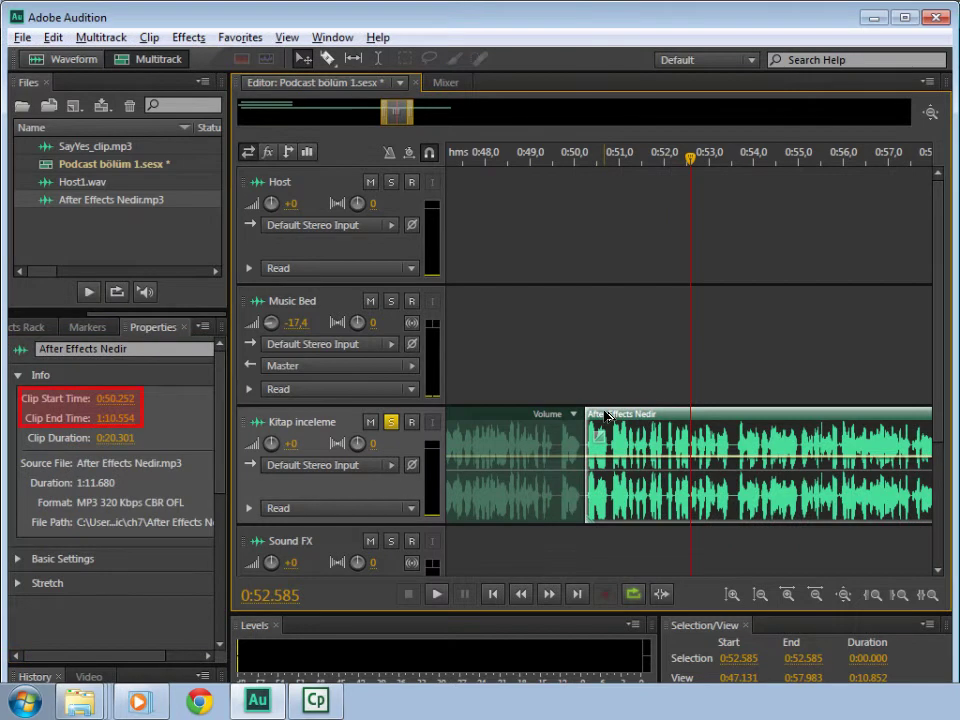
drag(607, 416, 607, 415)
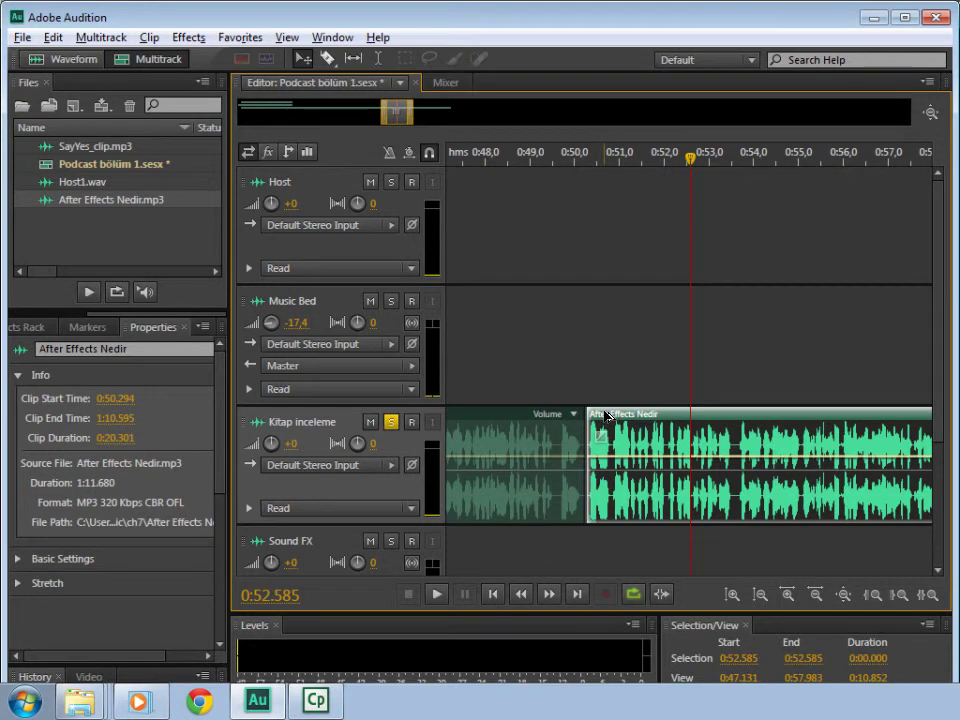
drag(607, 415, 605, 416)
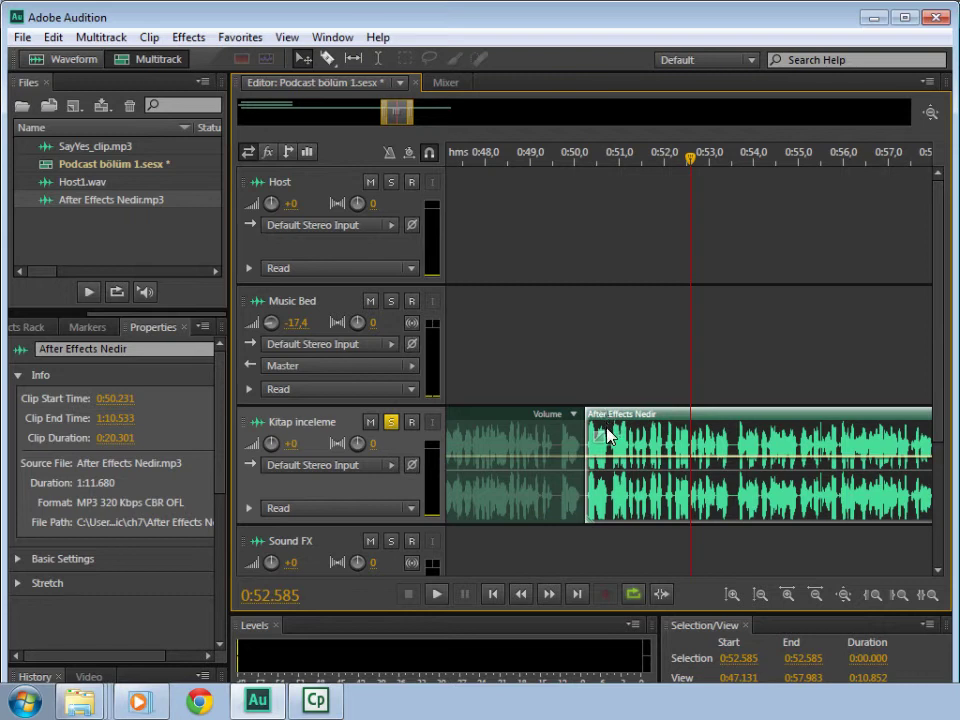
Delete the following After Effects Nedir segment and extend the remaining segment's end to 1:12.820, restoring the full recording
key(Delete)
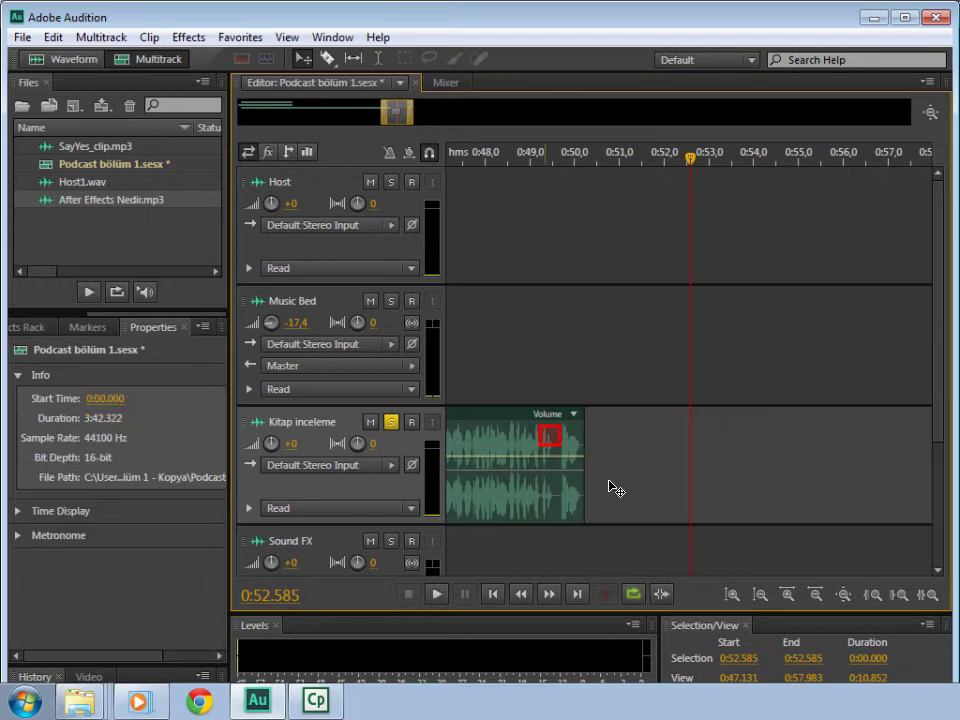
click(551, 441)
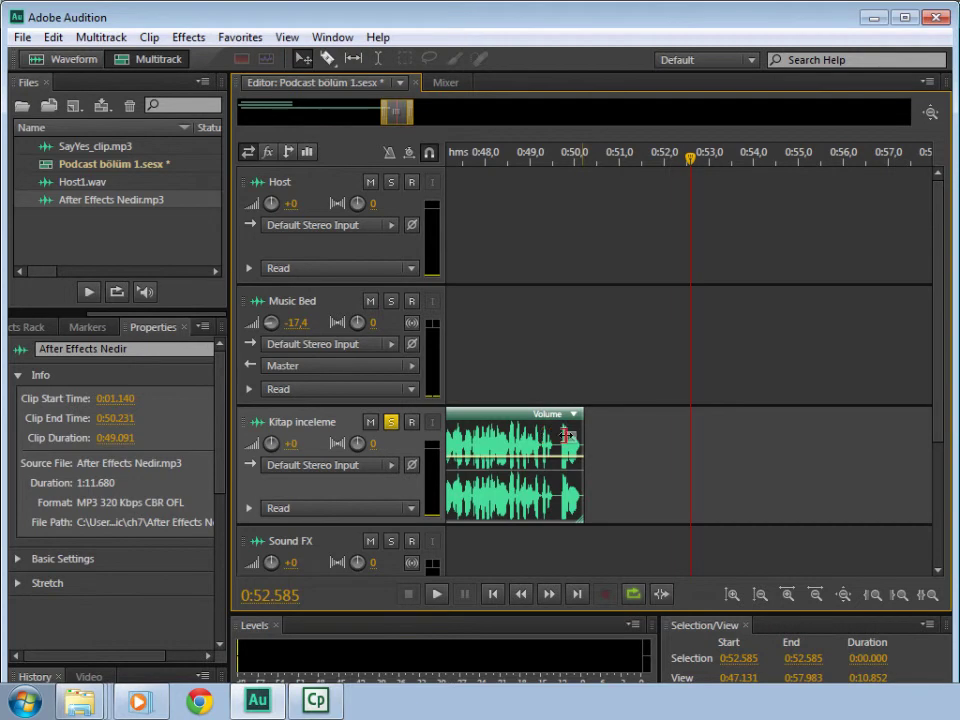
drag(591, 441, 930, 441)
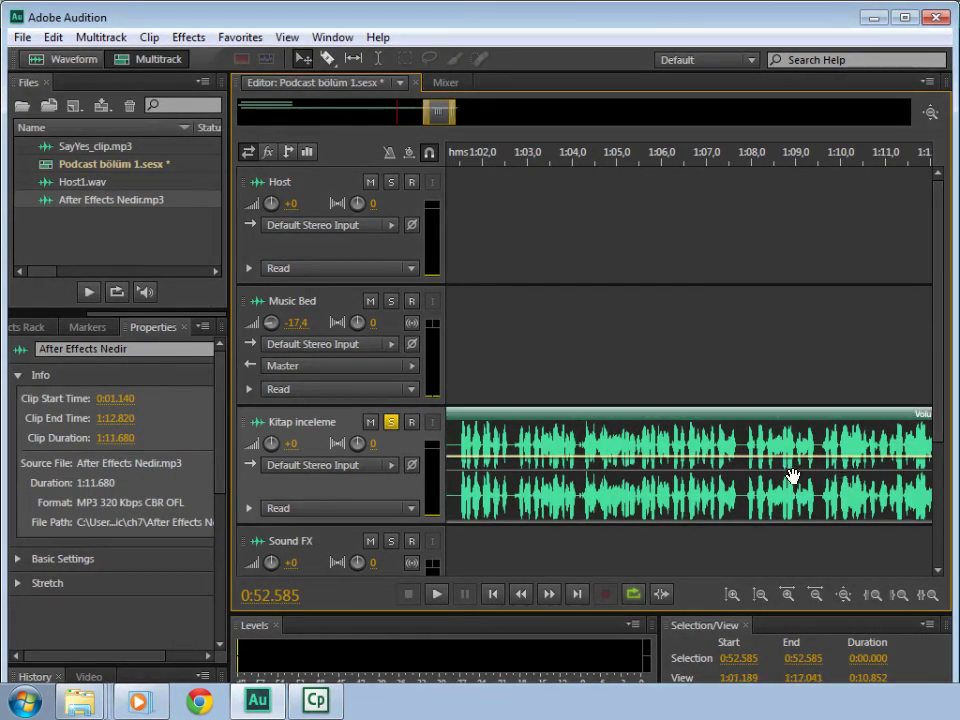
Zoom in on the first 4 seconds of the session with taller tracks to examine the Kitap inceleme clip's opening
drag(443, 108, 240, 124)
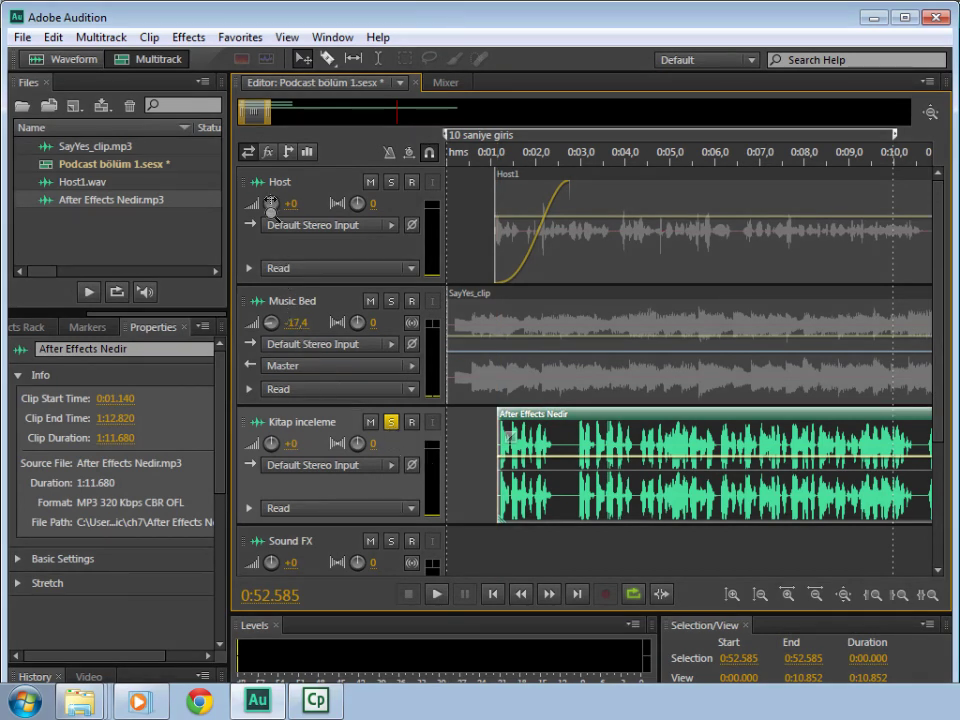
drag(267, 113, 251, 113)
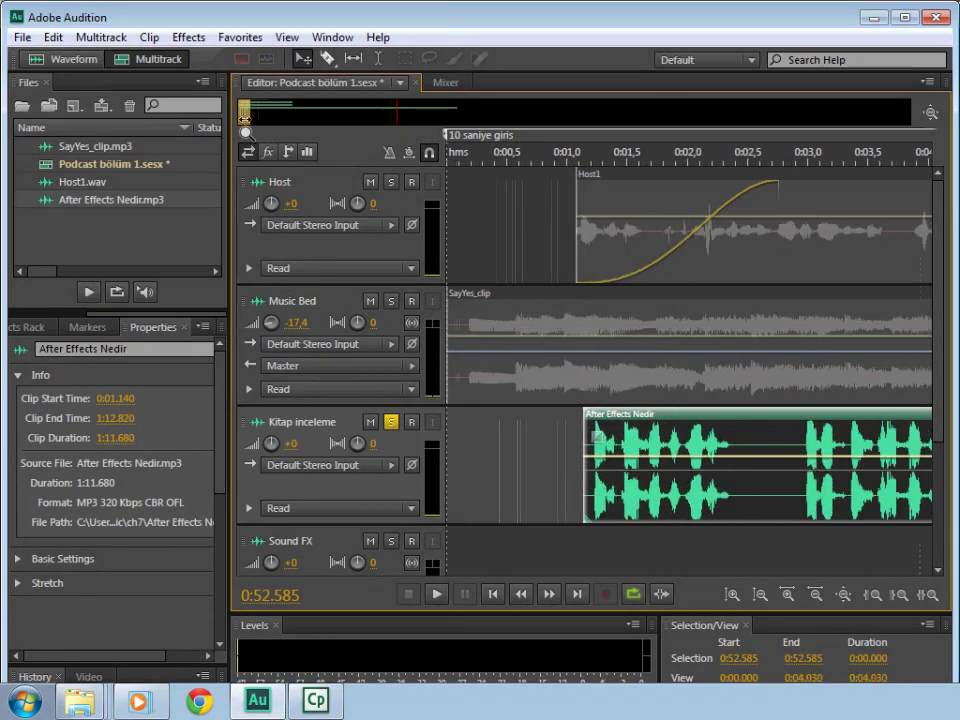
scroll(363, 489, up, 2)
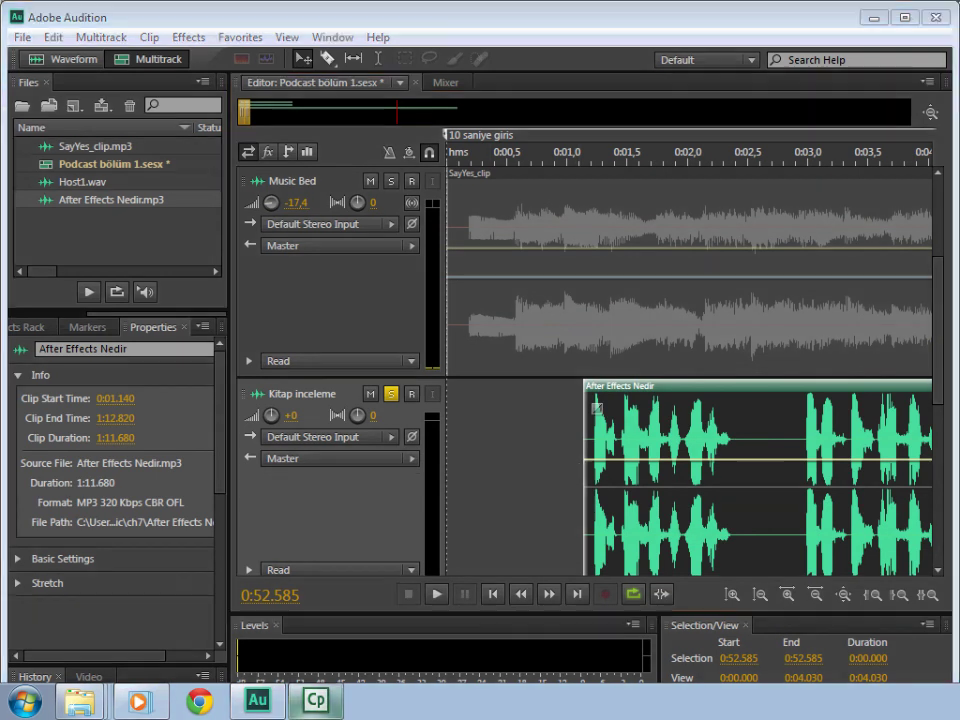